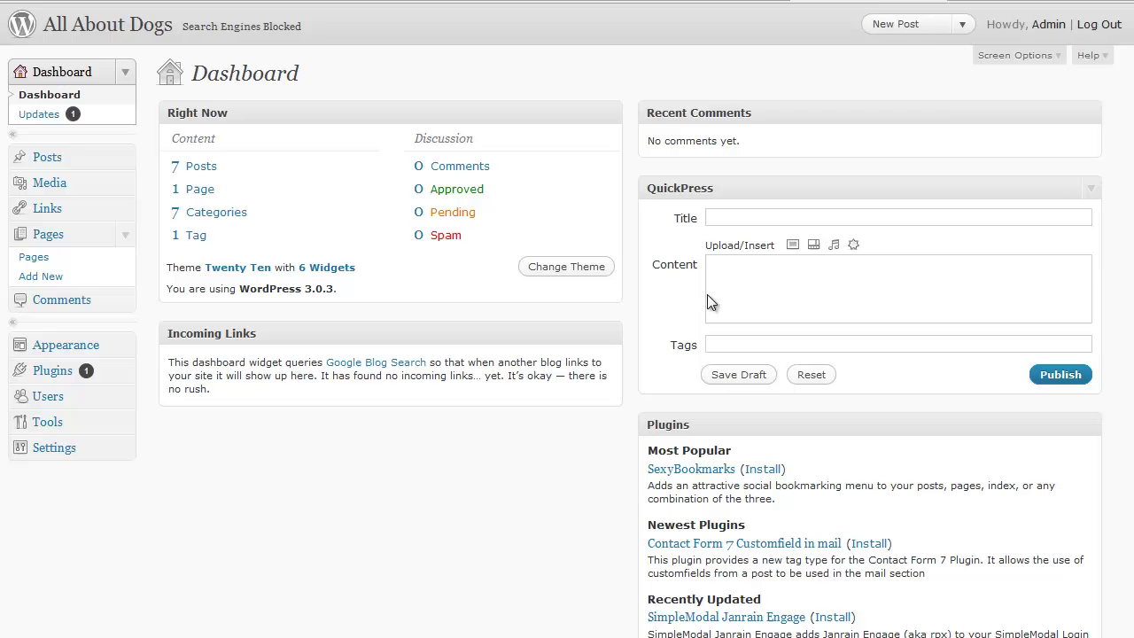
- Start a new post titled 'Test' and move into the body so the draft autosaves
left_click(921, 27)
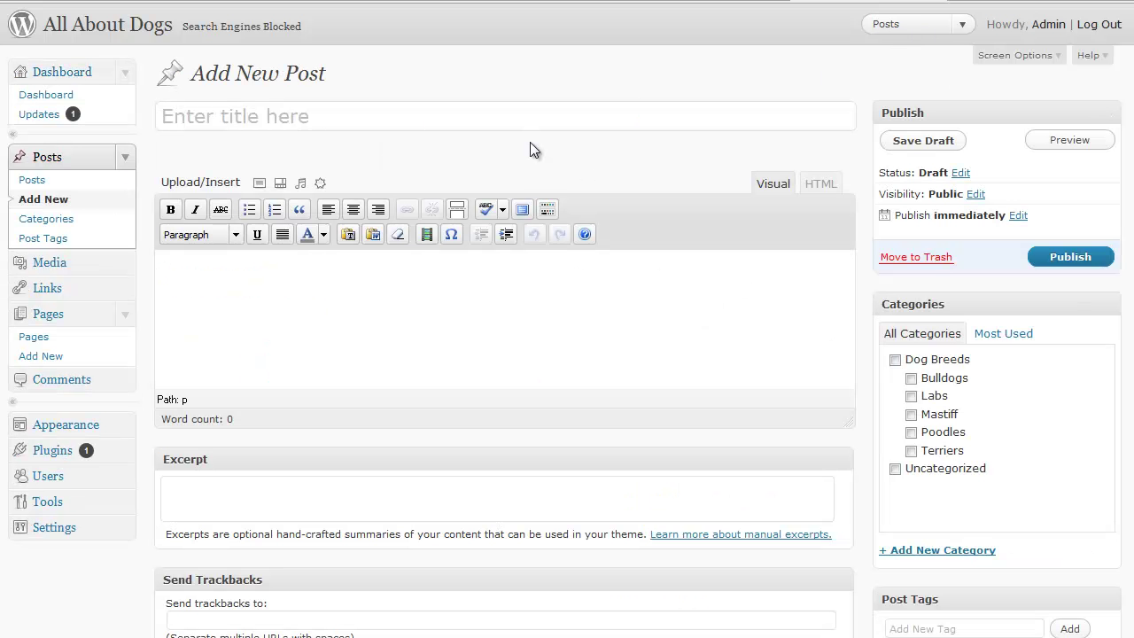
type("Test")
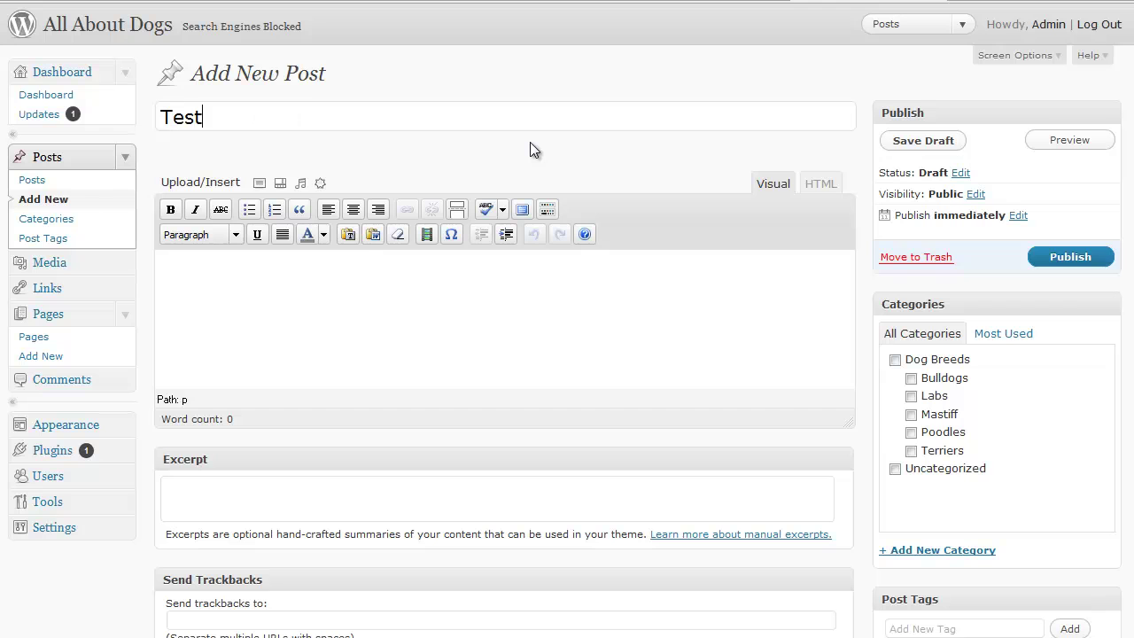
key("Tab")
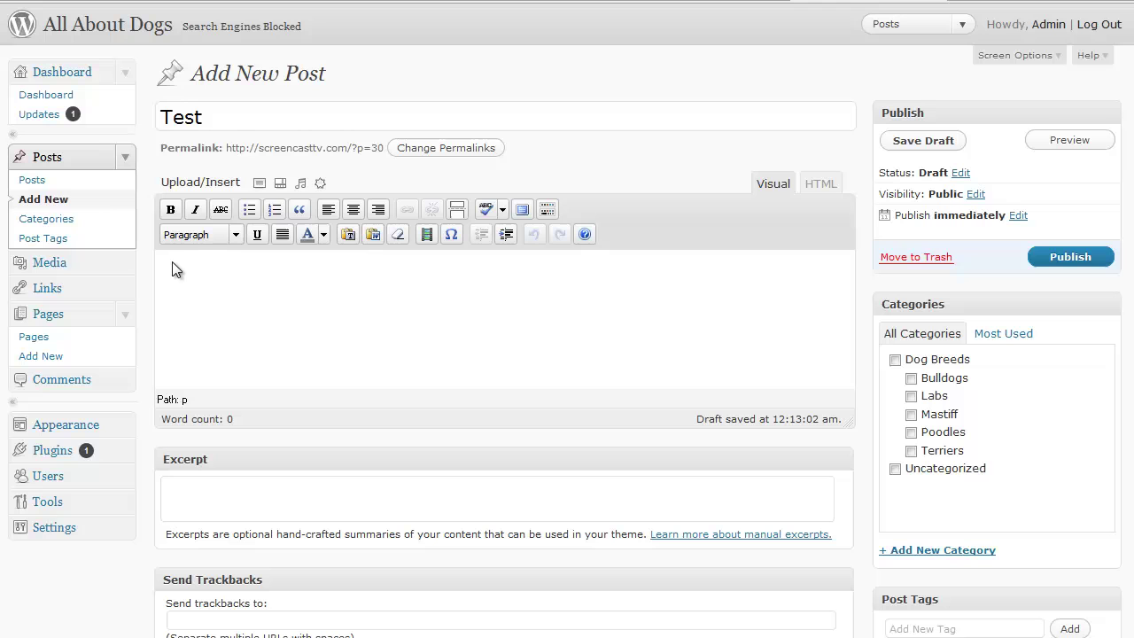
mouse_move(178, 259)
left_mouse_down()
mouse_move(172, 319)
mouse_move(581, 371)
mouse_move(159, 283)
mouse_move(207, 291)
left_mouse_up()
key("Escape")
mouse_move(218, 169)
left_mouse_down()
mouse_move(156, 177)
mouse_move(235, 200)
mouse_move(160, 174)
left_mouse_up()
- Open the Add an Image window, check the From URL tab, then view the empty Media Library
left_click(258, 184)
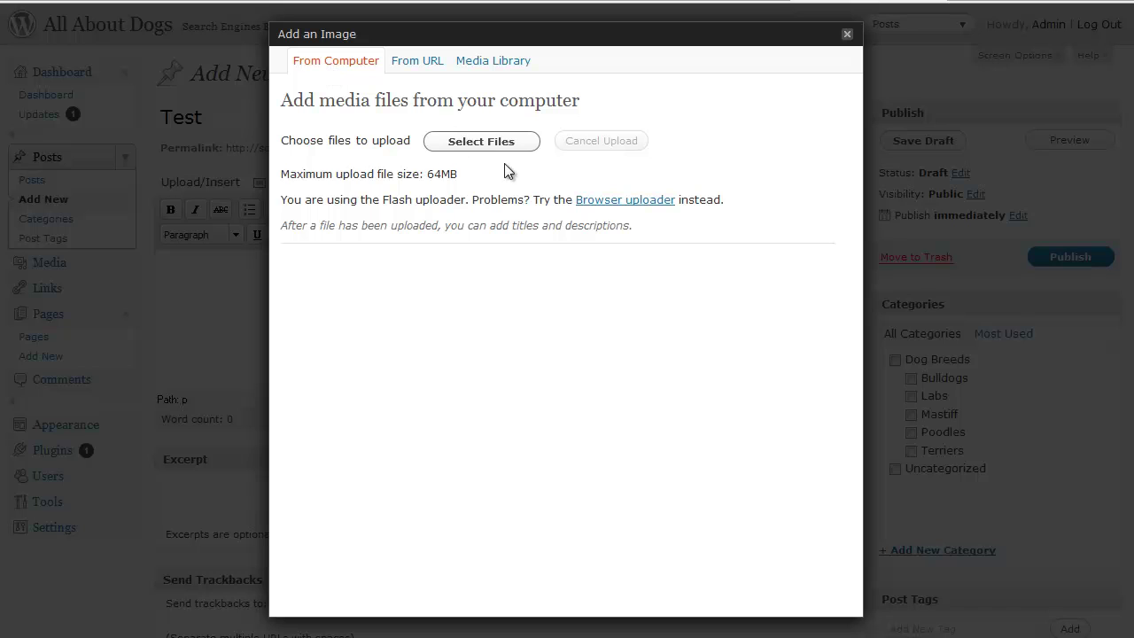
left_click(434, 65)
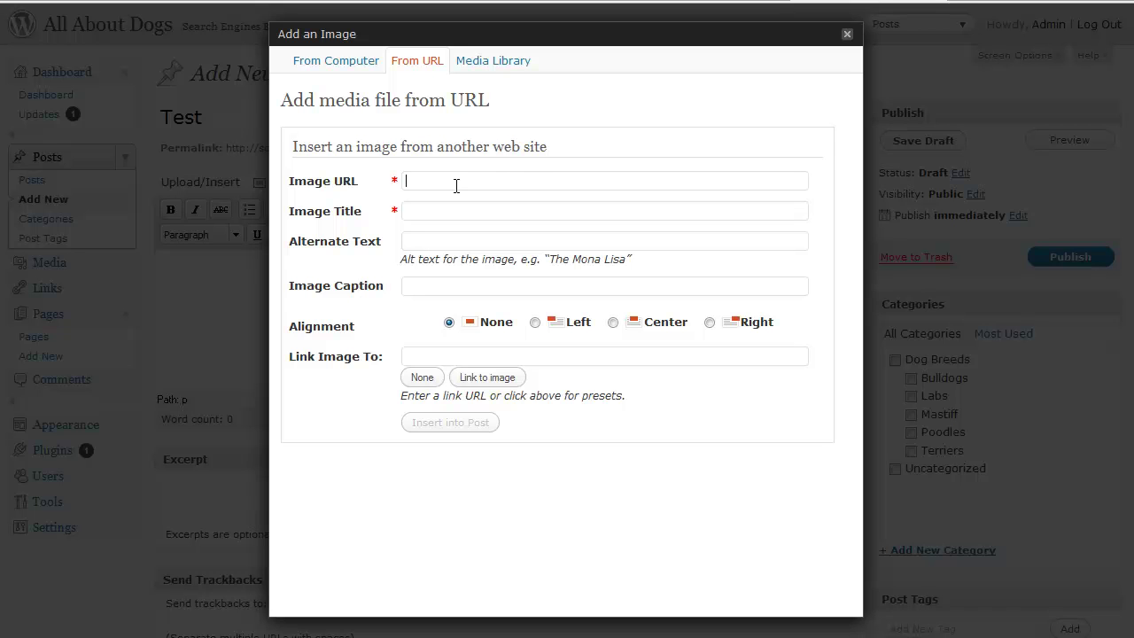
left_click(477, 212)
left_click(494, 69)
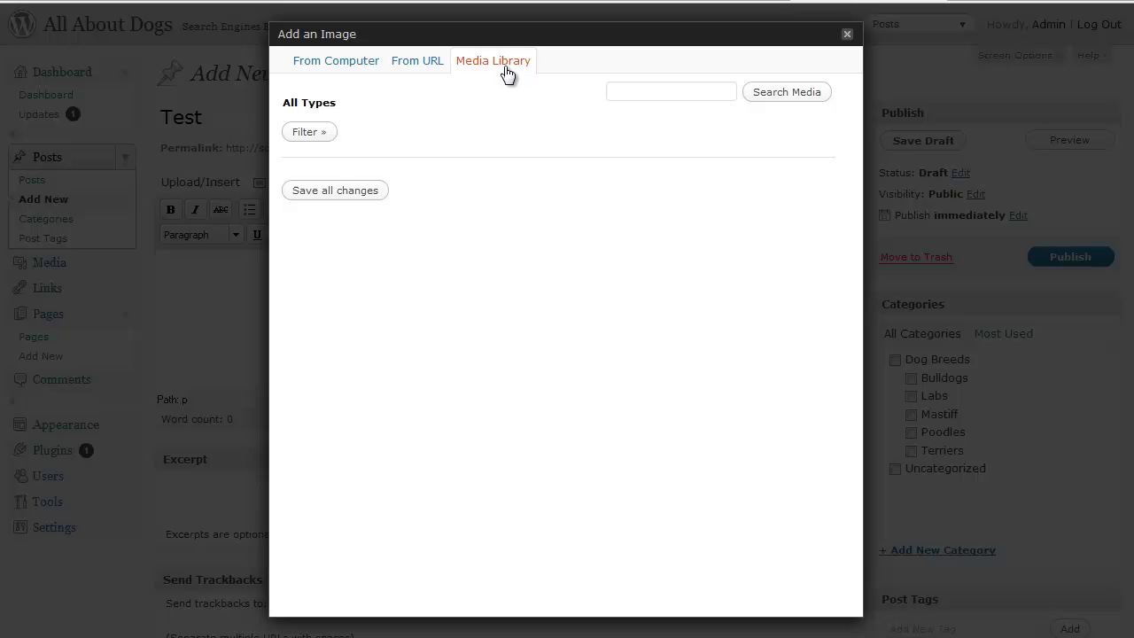
- Upload 88231842.gif from the computer and scroll down to its details form
left_click(309, 71)
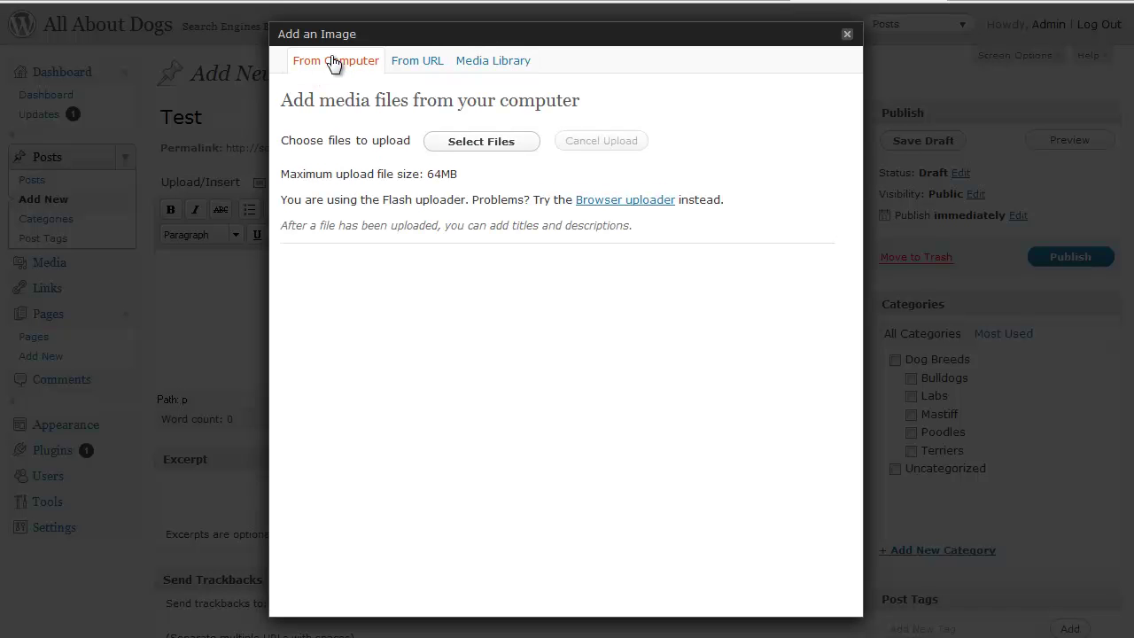
left_click(489, 146)
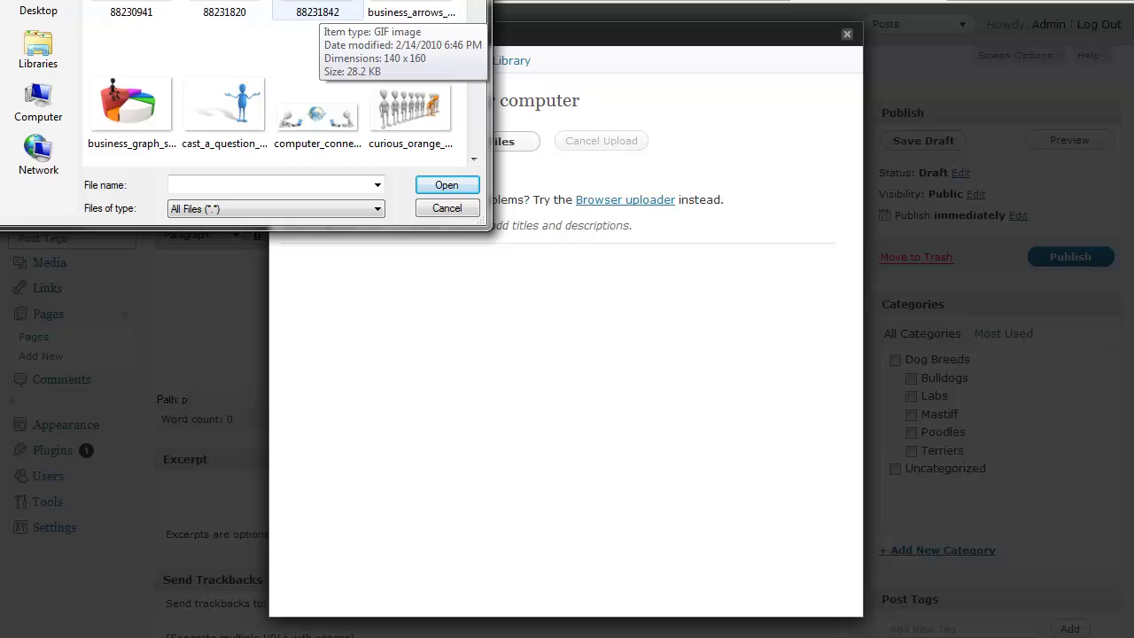
double_click(317, 9)
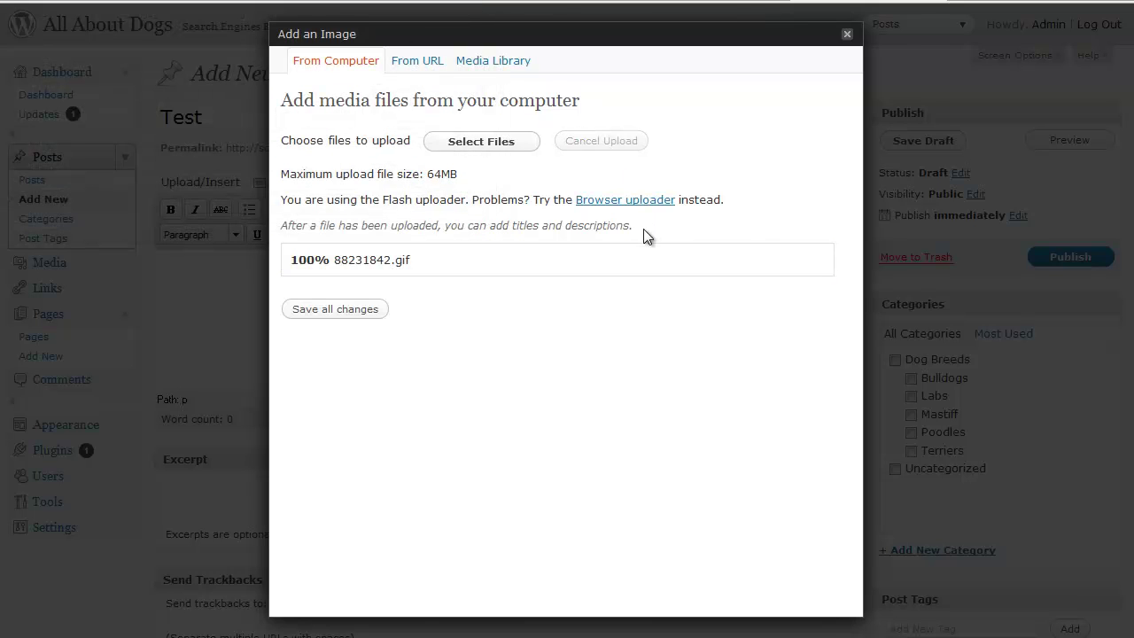
scroll(559, 263, "down", 2)
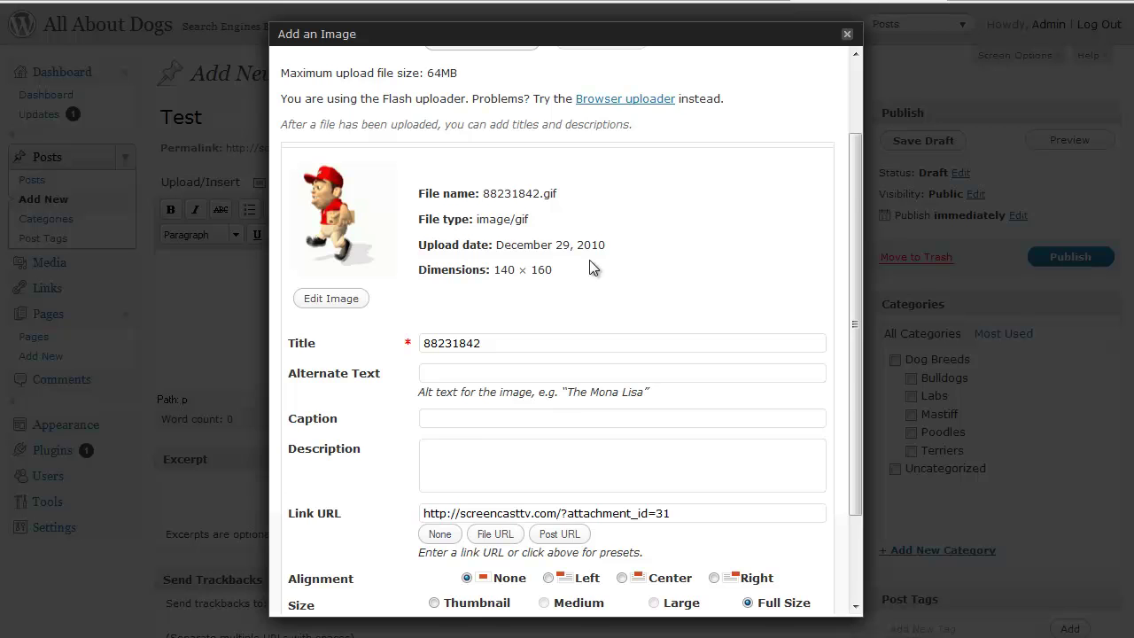
scroll(648, 283, "down", 2)
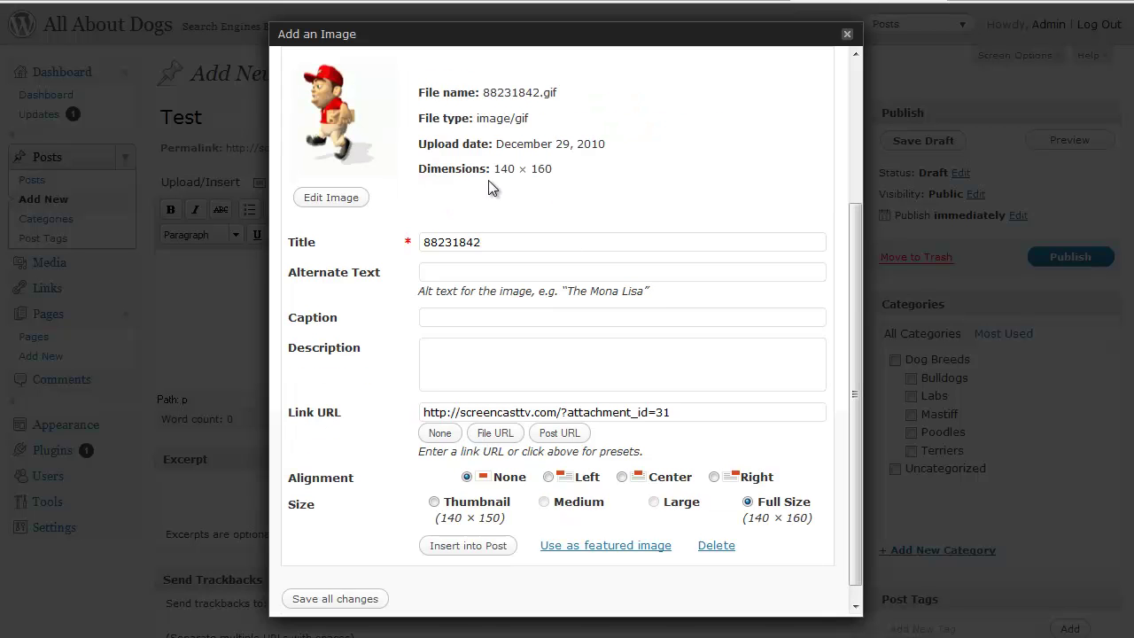
- Retitle the image 'Funny Pic' and paste the same text into Alternate Text
left_click_drag(497, 237, 424, 241)
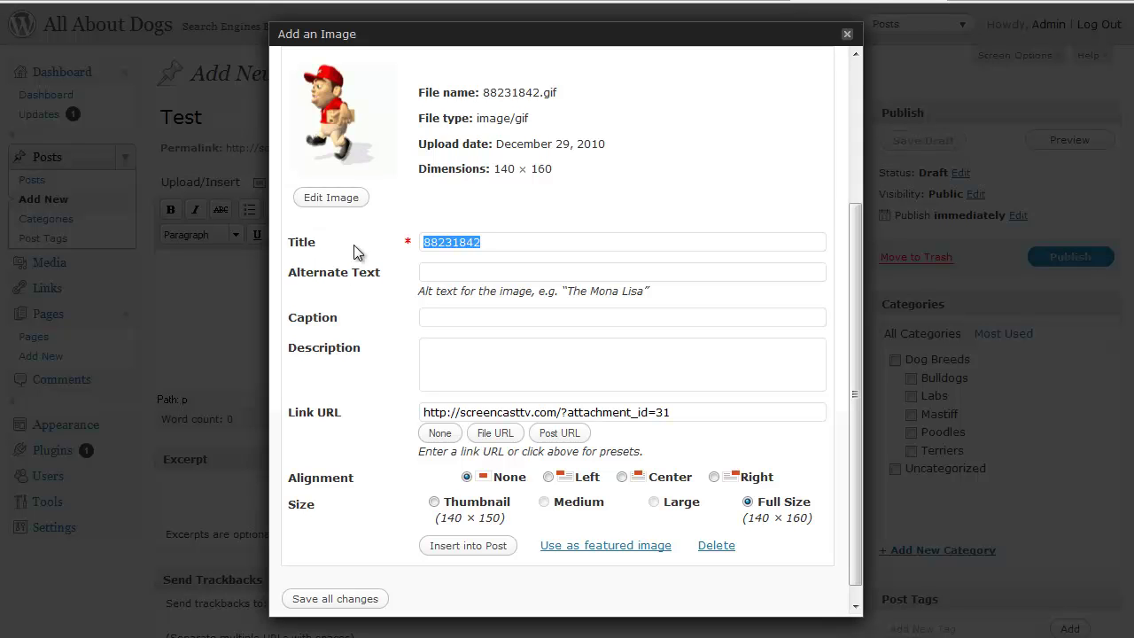
type("Funny Pic")
left_click_drag(516, 246, 425, 257)
right_click(455, 247)
left_click(529, 309)
left_click(456, 269)
right_click(455, 269)
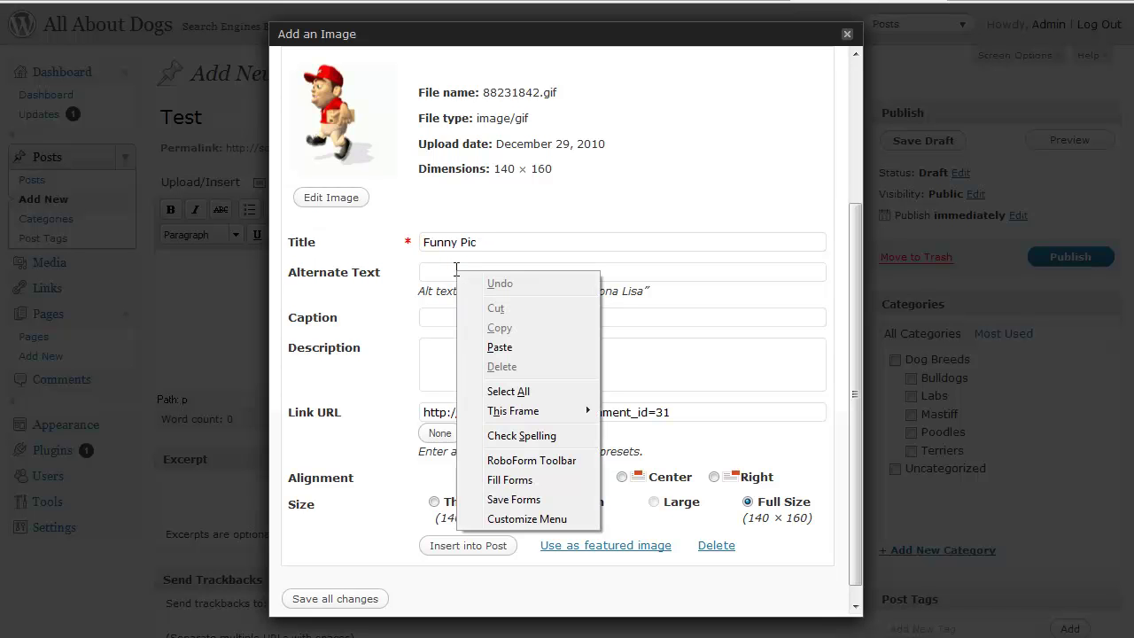
left_click(521, 345)
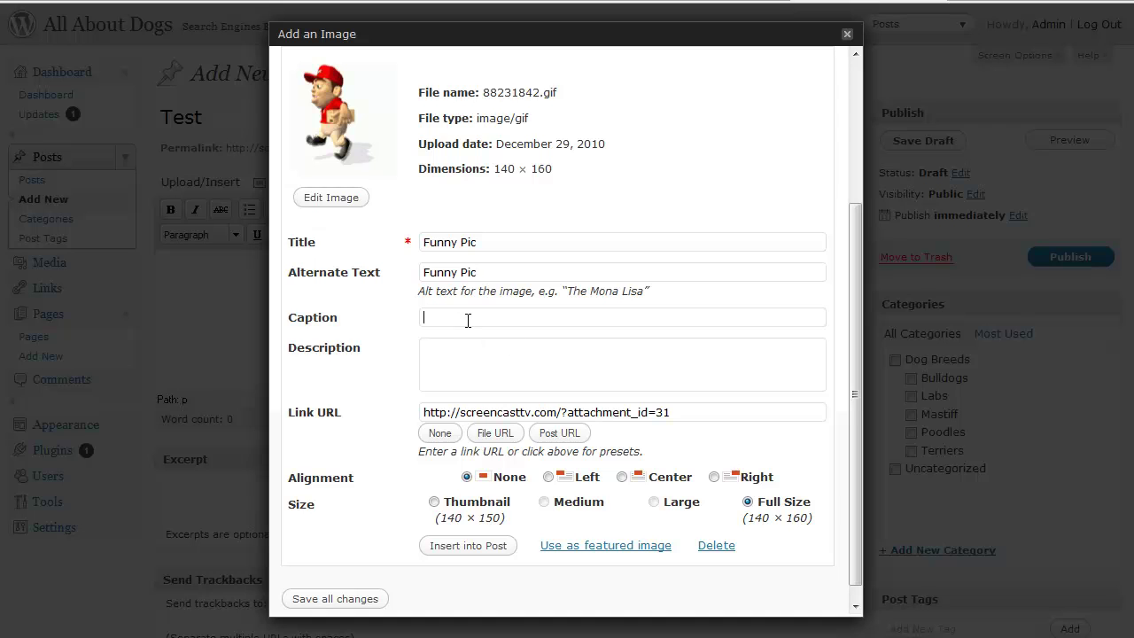
- Set the image's alignment to Left
scroll(469, 320, "down", 1)
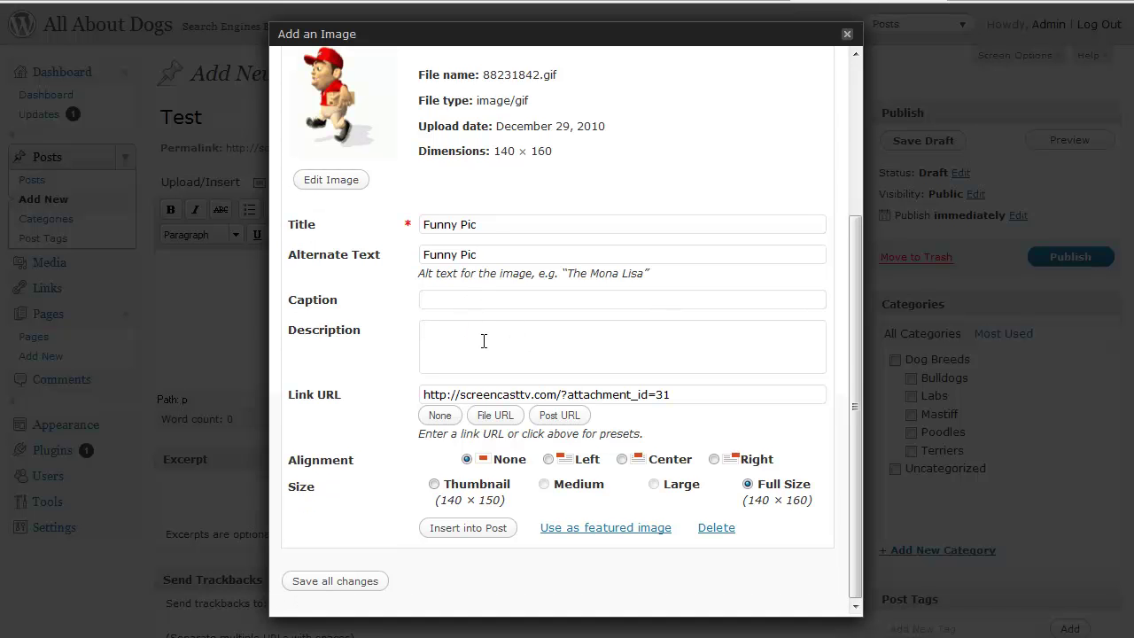
scroll(484, 341, "down", 2)
left_click(484, 341)
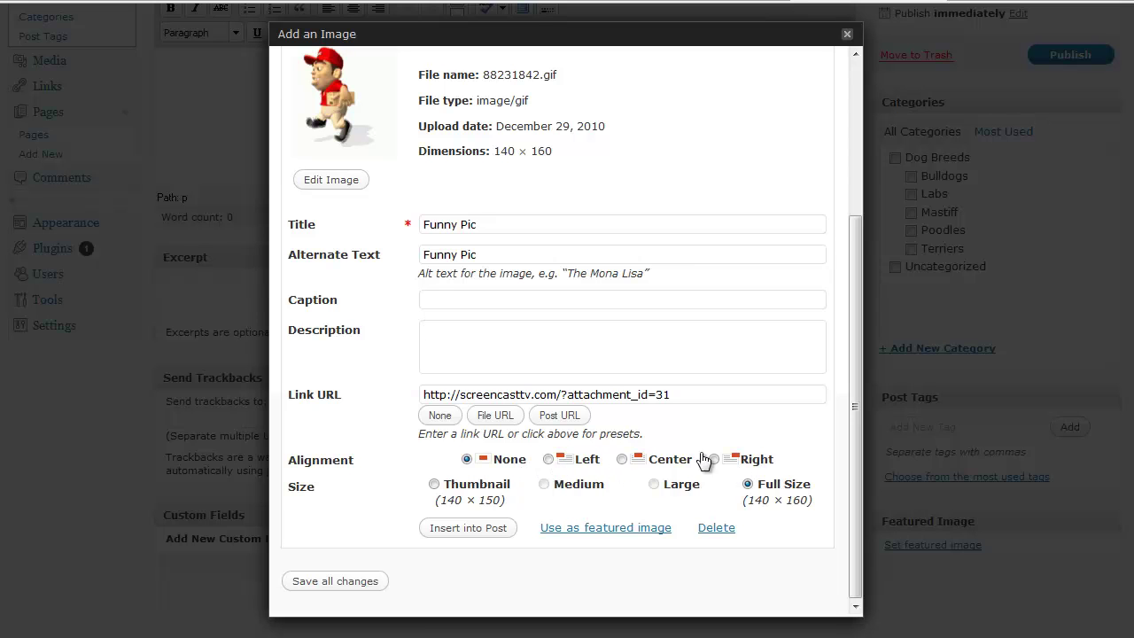
left_click(548, 460)
scroll(411, 371, "down", 2)
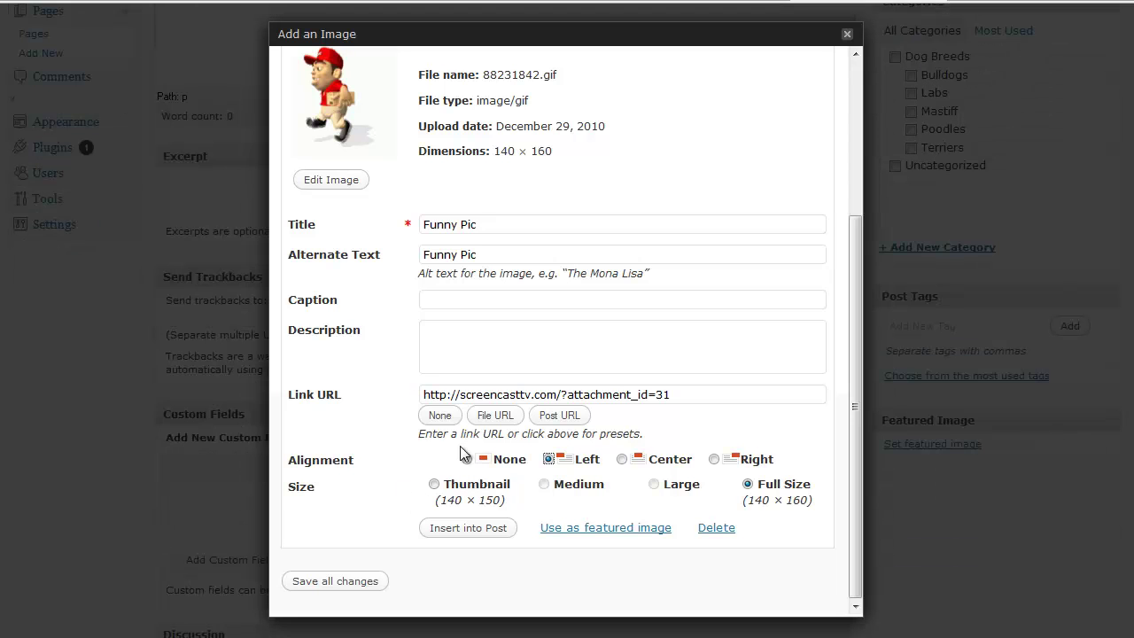
- Insert the Funny Pic image into the post and select it
left_click(457, 531)
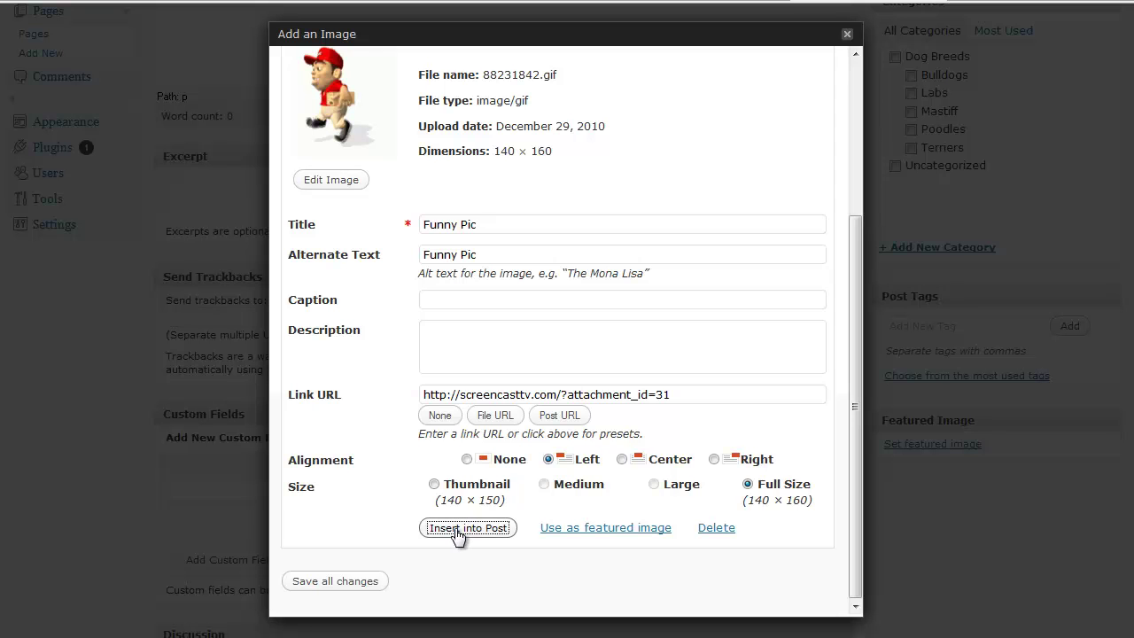
scroll(462, 356, "up", 2)
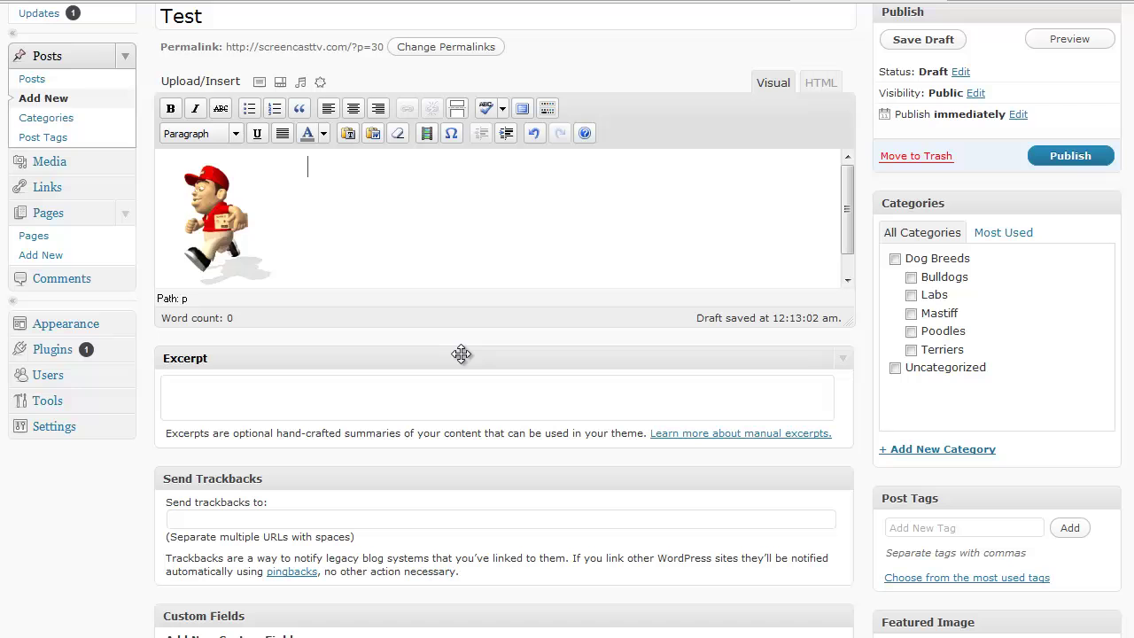
left_click(202, 229)
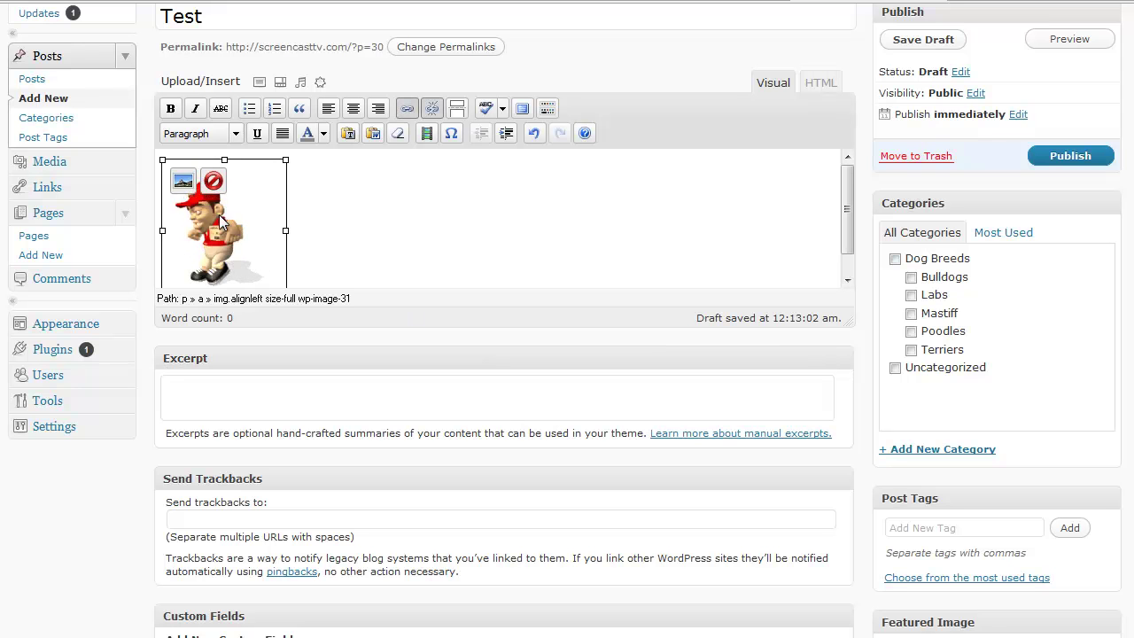
left_click(333, 234)
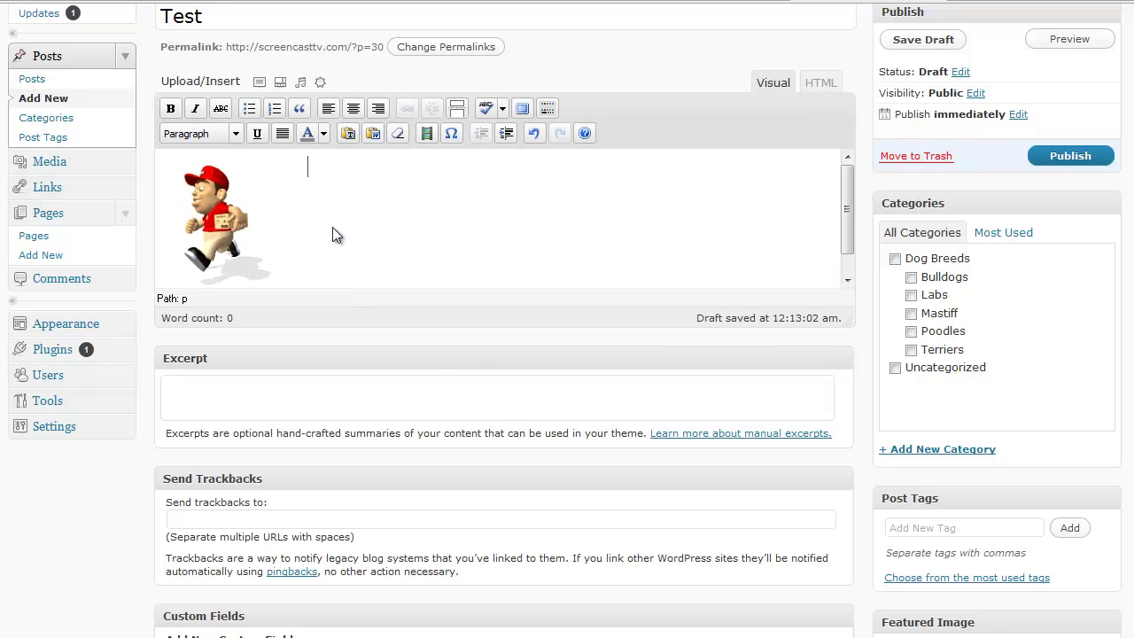
left_click(230, 234)
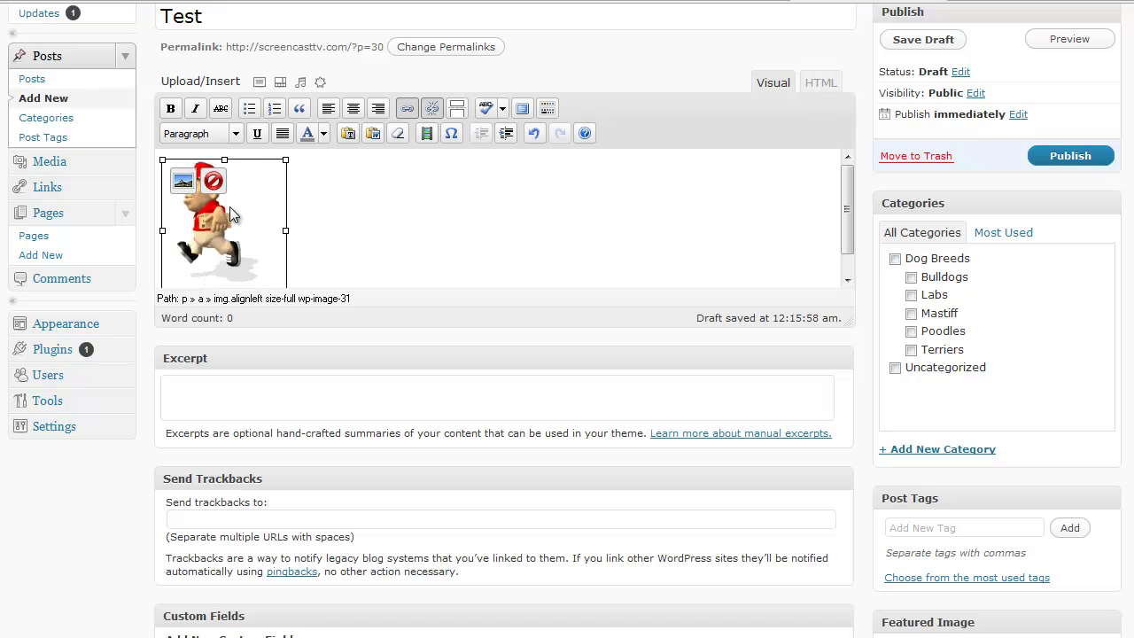
- Type 'My post.' beside the image, then open the image's editing settings
left_click(388, 228)
type("Mt")
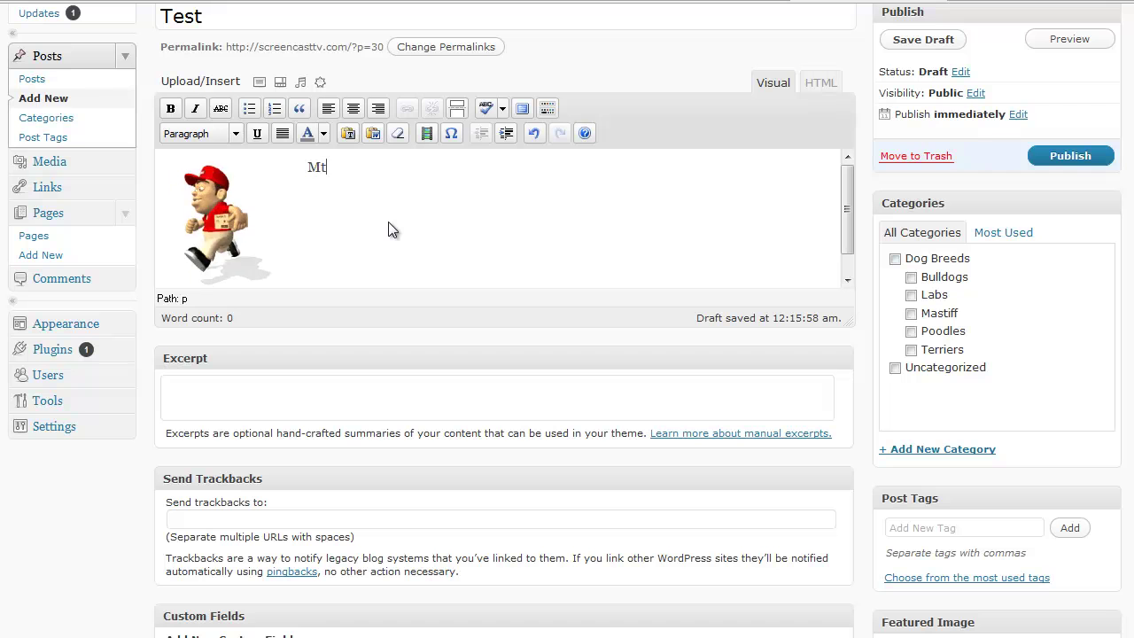
key("BackSpace")
type("y post.")
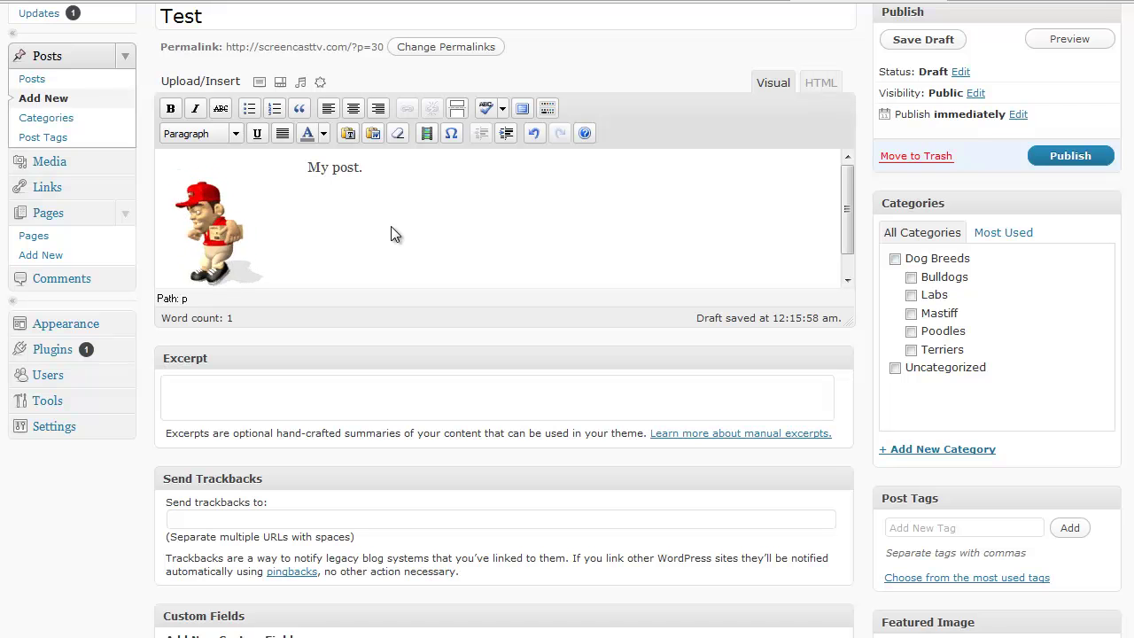
left_click(206, 212)
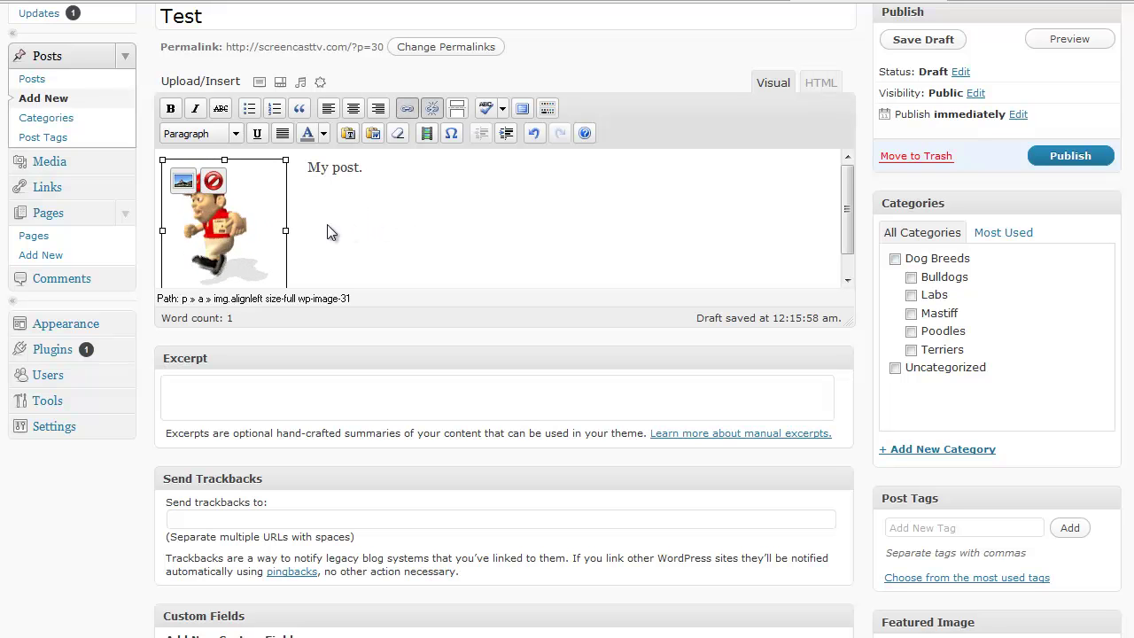
left_click(183, 183)
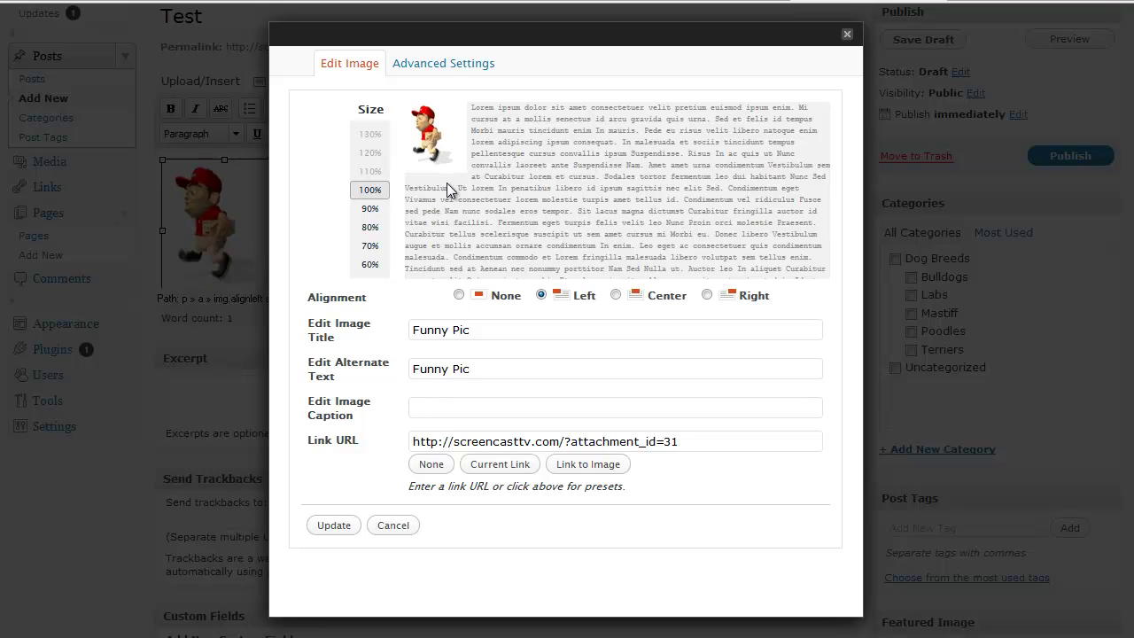
- Resize the GIF to 80% with Right alignment and apply the update
left_click(372, 230)
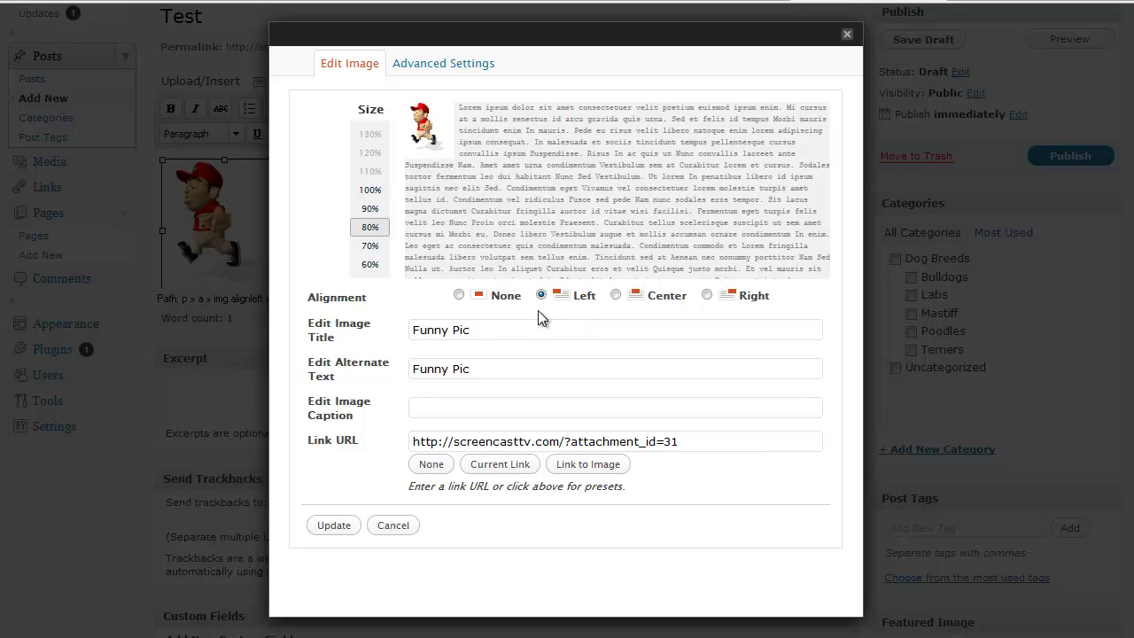
left_click(707, 294)
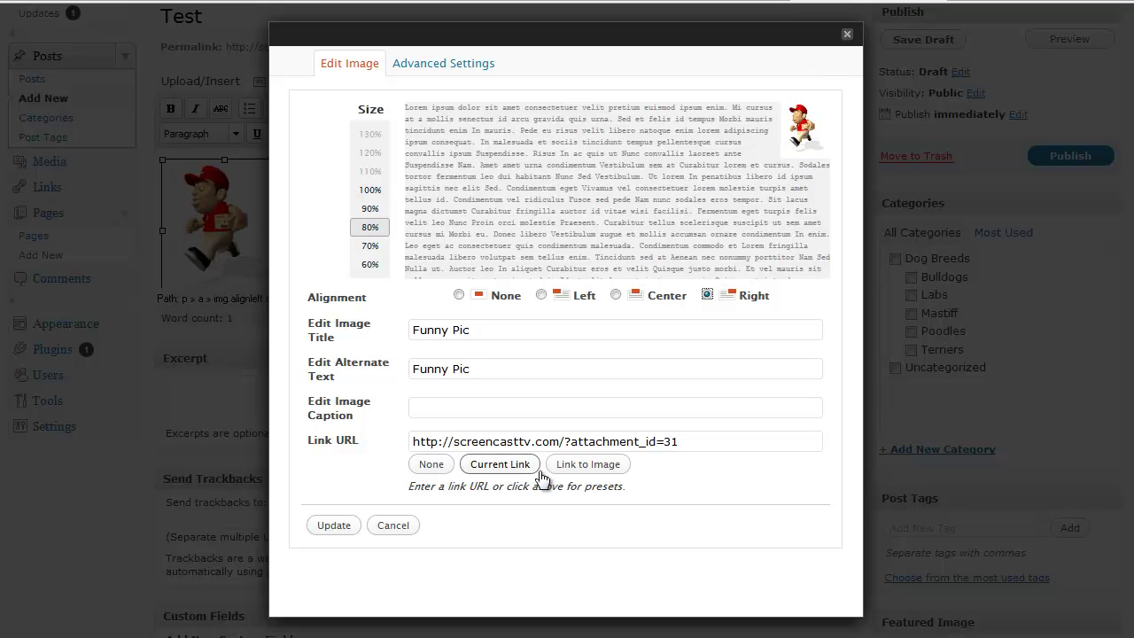
left_click(322, 528)
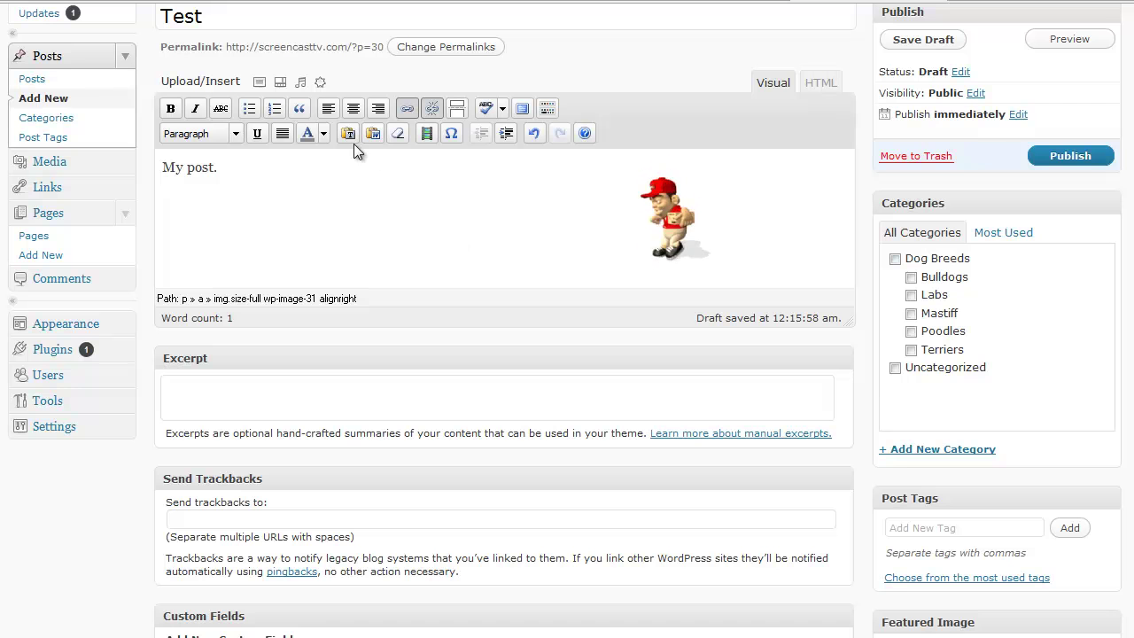
left_click(260, 82)
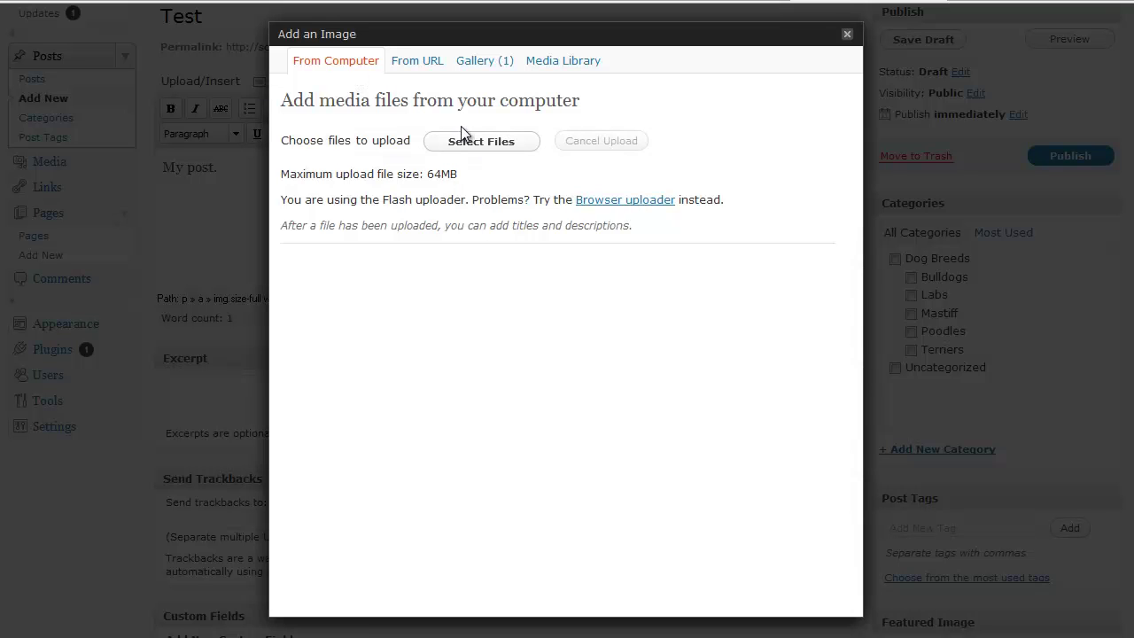
left_click(412, 69)
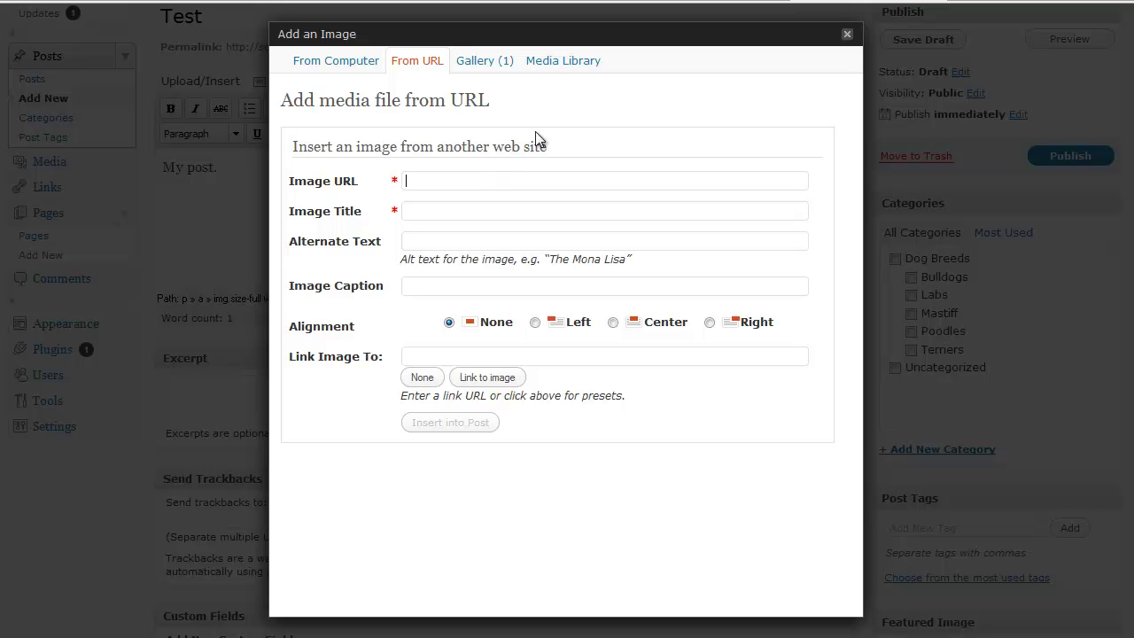
left_click(572, 63)
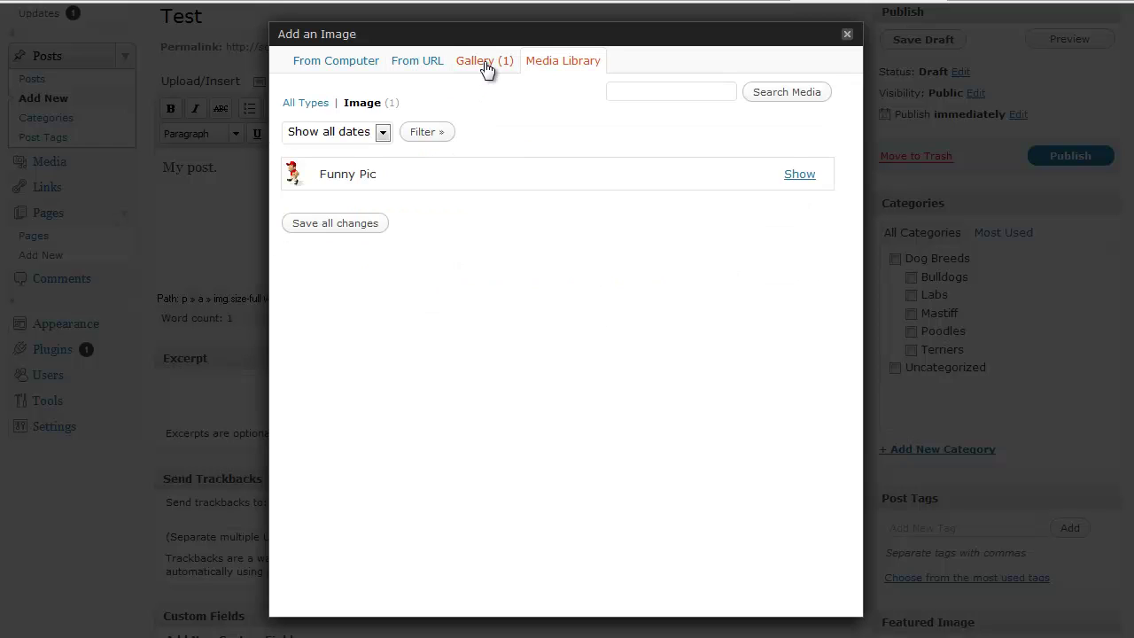
left_click(486, 62)
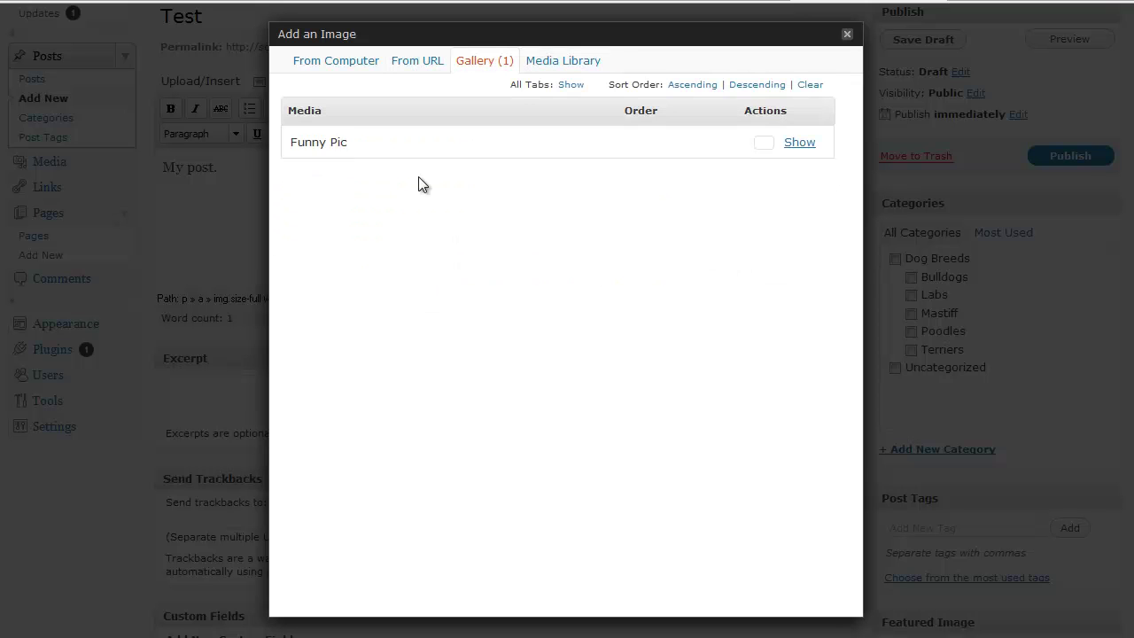
left_click(800, 142)
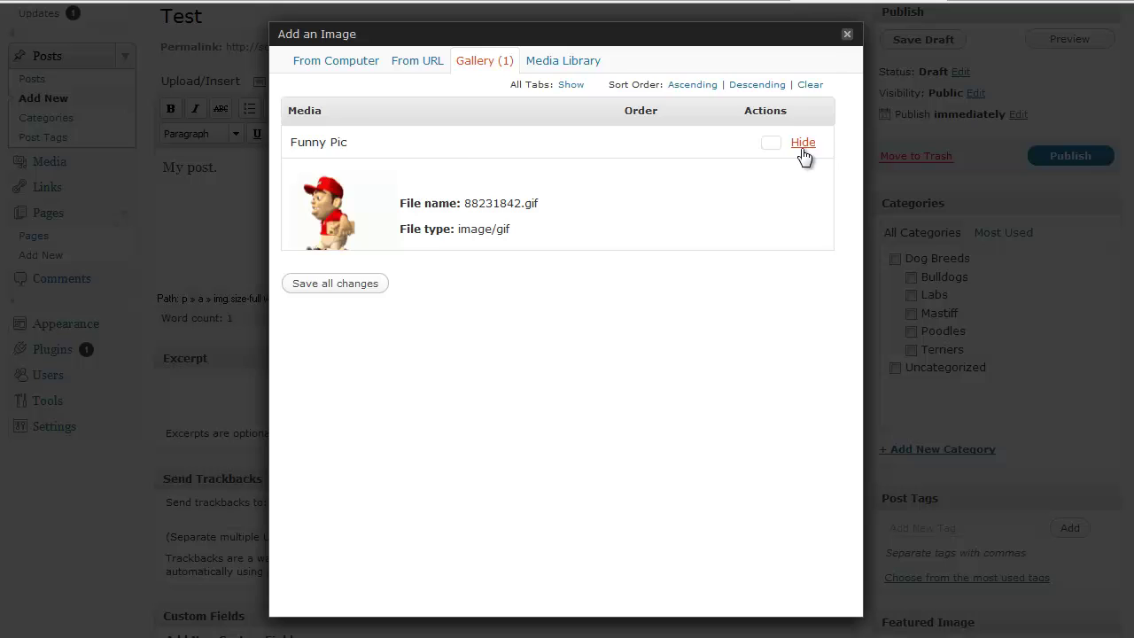
scroll(669, 237, "down", 1)
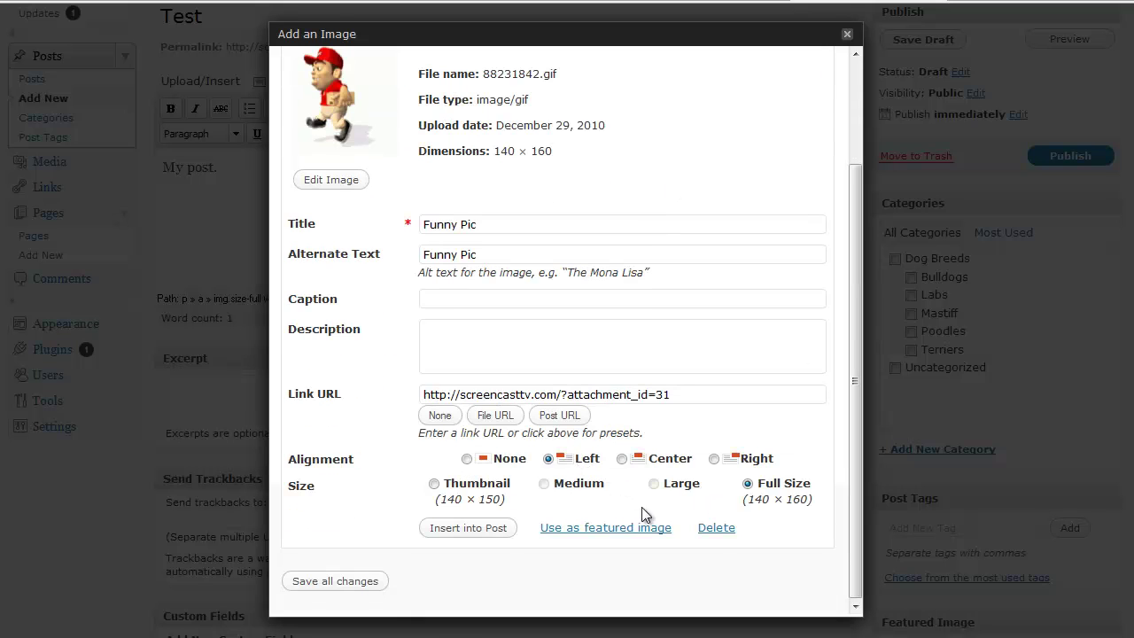
left_click(849, 37)
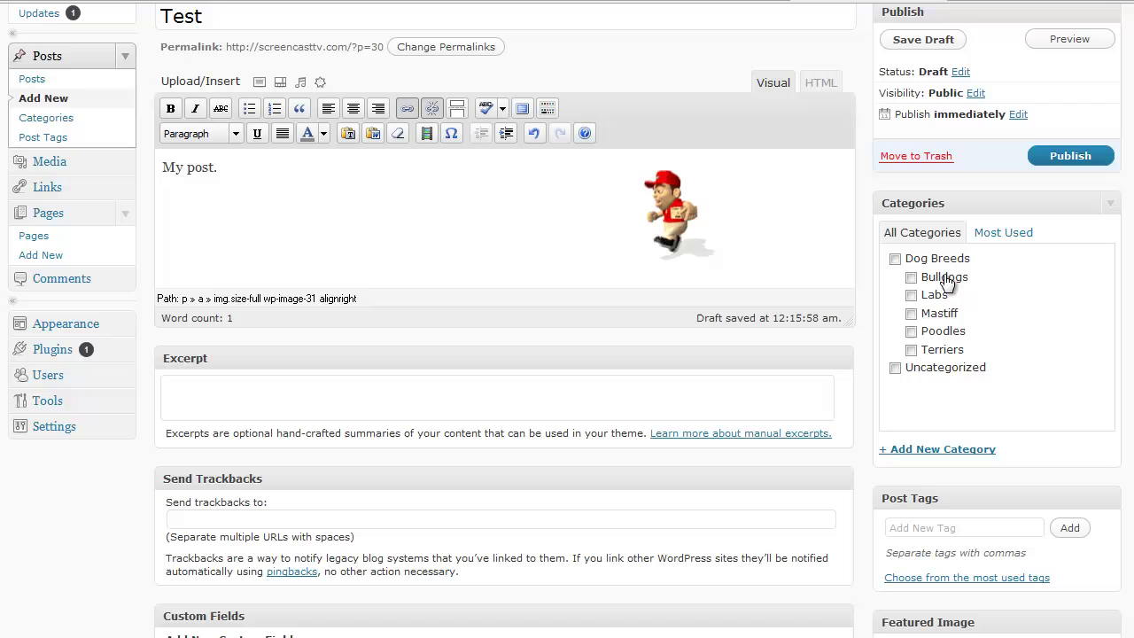
- Publish 'Test' under Uncategorized, check it on the front page, and return to the editor
left_click(895, 368)
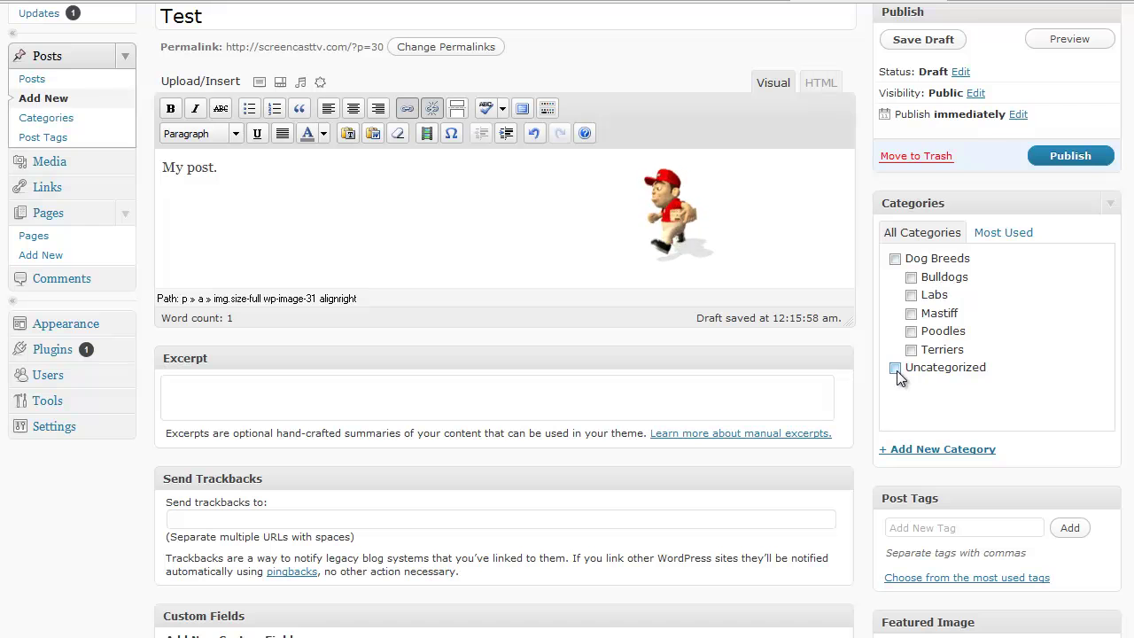
left_click(1089, 163)
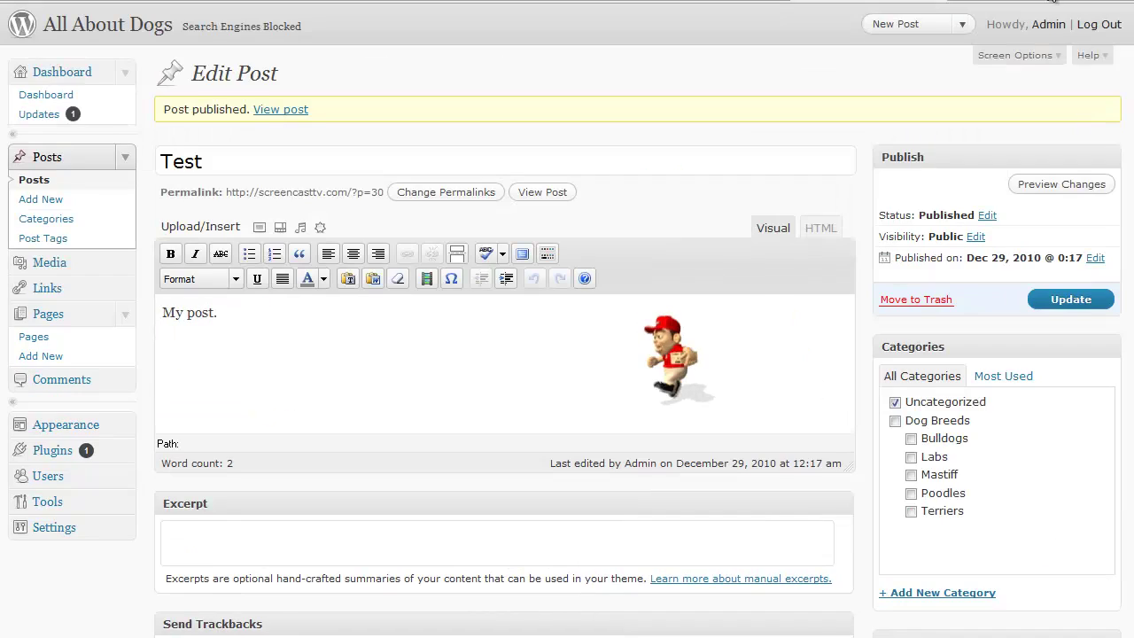
left_click(1050, 2)
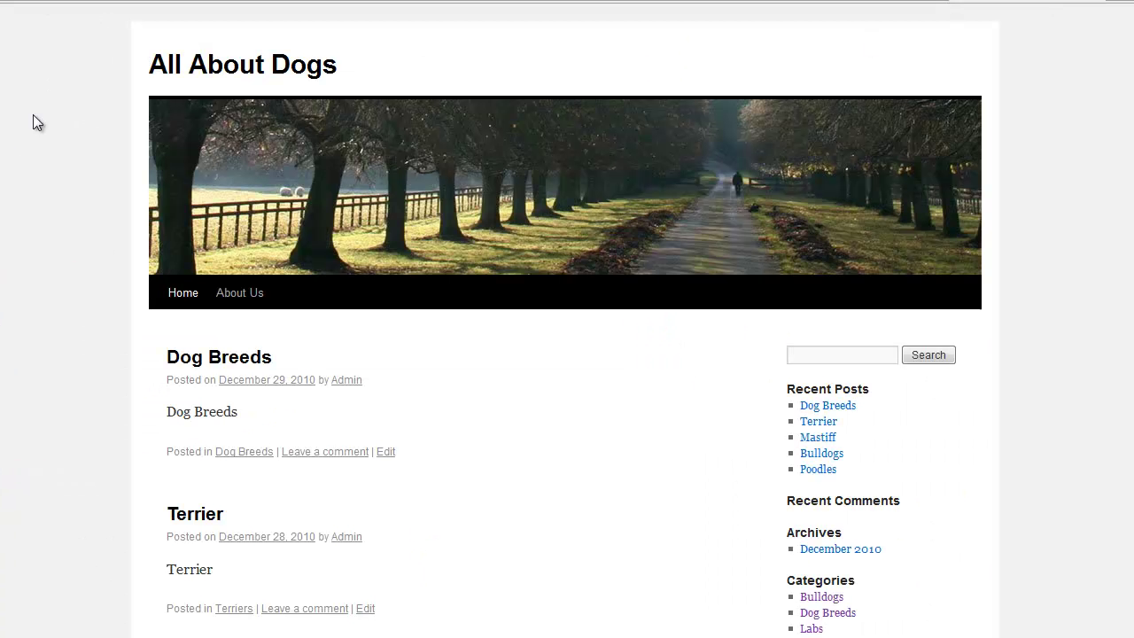
key("F5")
scroll(283, 364, "down", 1)
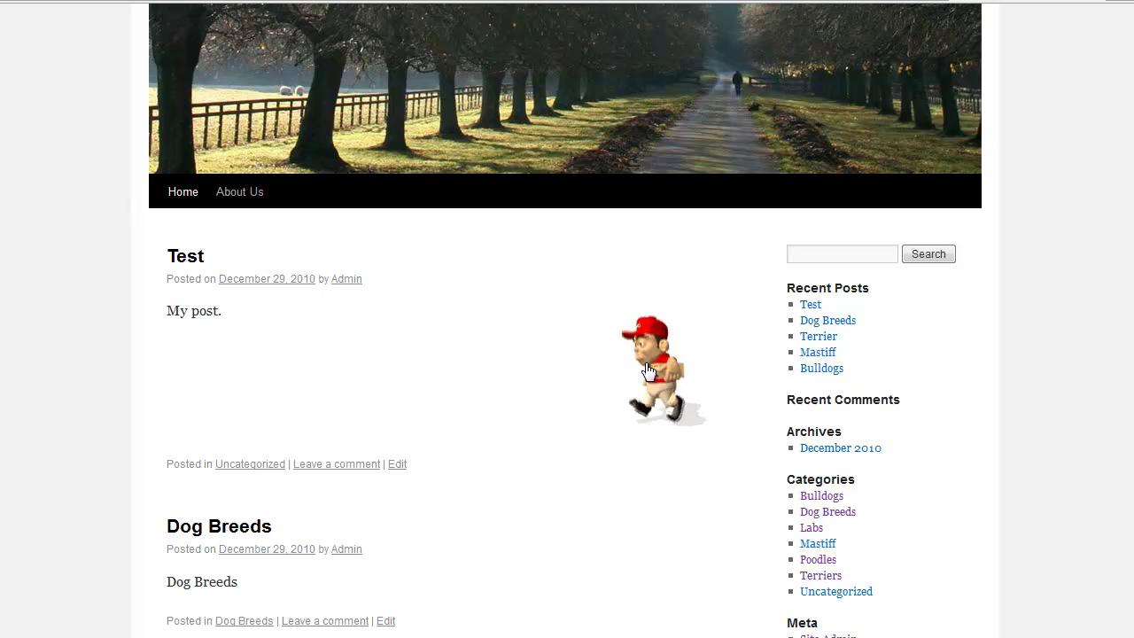
left_click(834, 1)
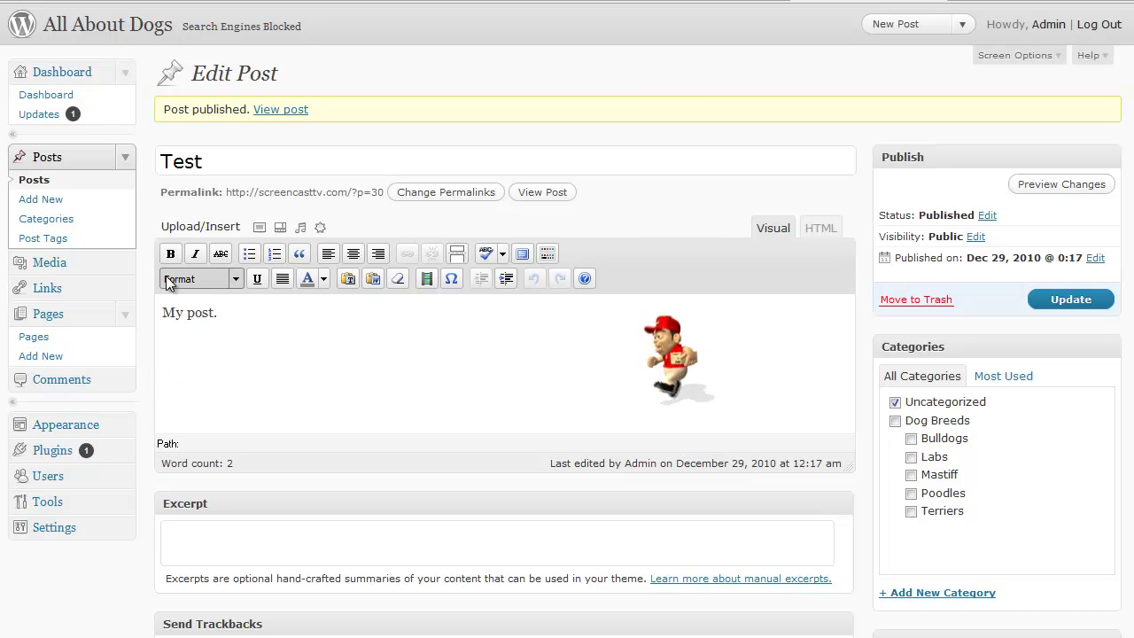
- Collapse the Posts and Pages menus and go to the Media Library
left_click(129, 159)
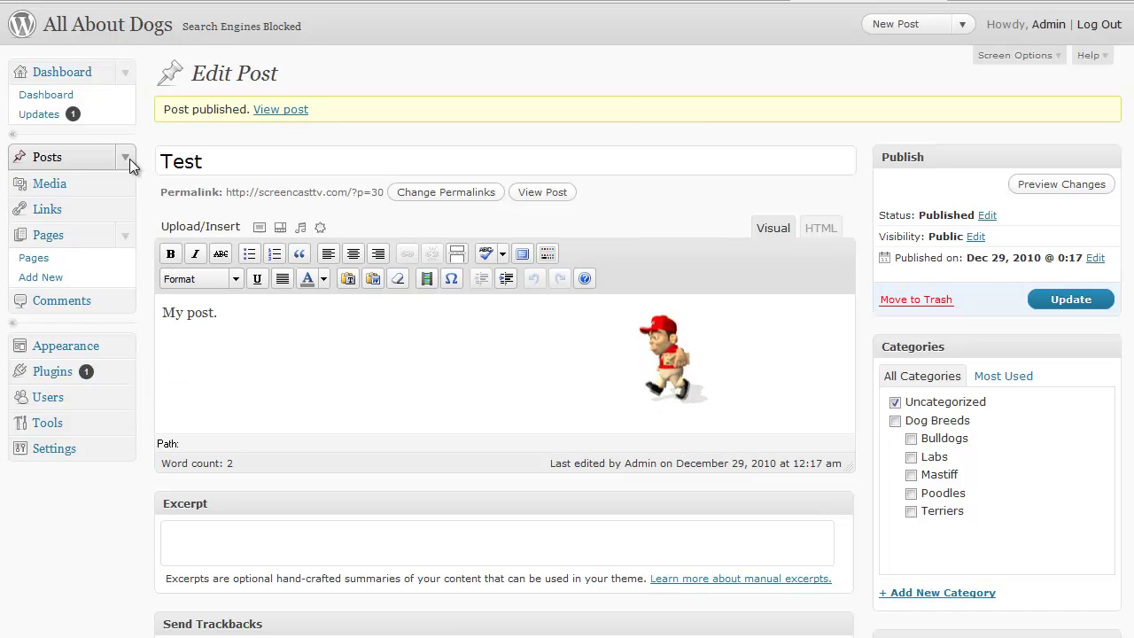
left_click(131, 237)
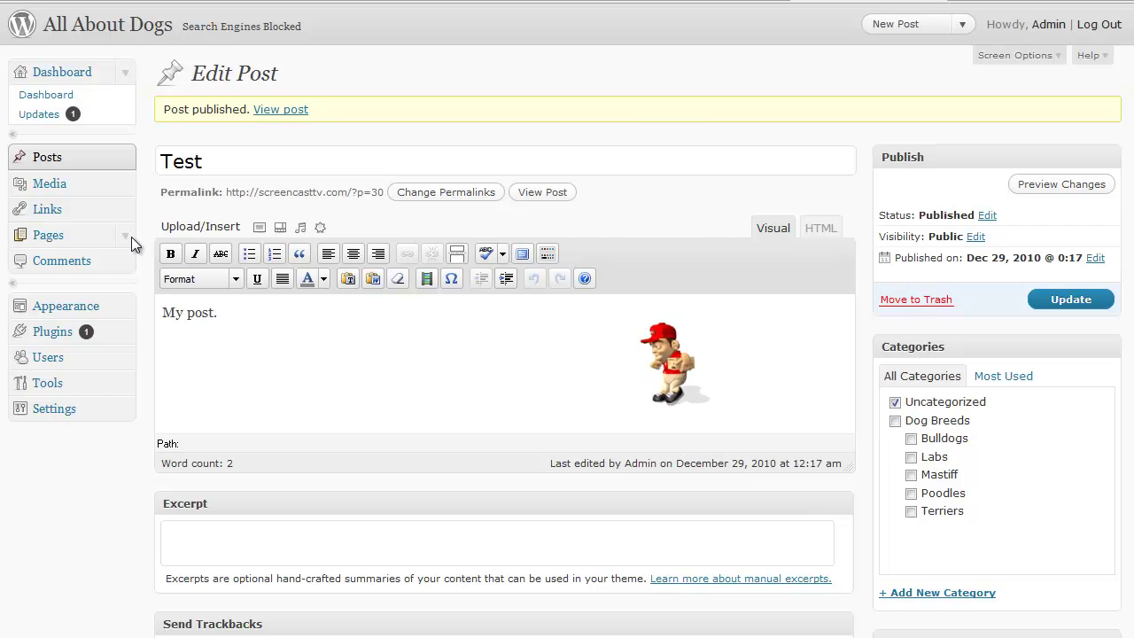
left_click(64, 186)
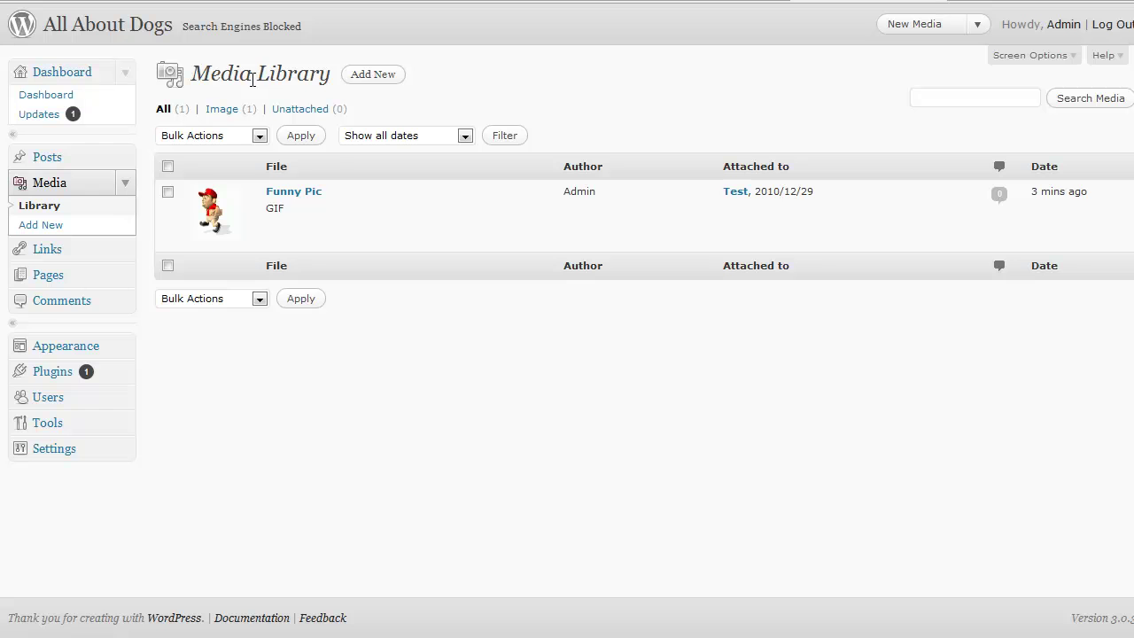
- Visit the Add New media page, go back, and check the Funny Pic GIF row
left_click(376, 76)
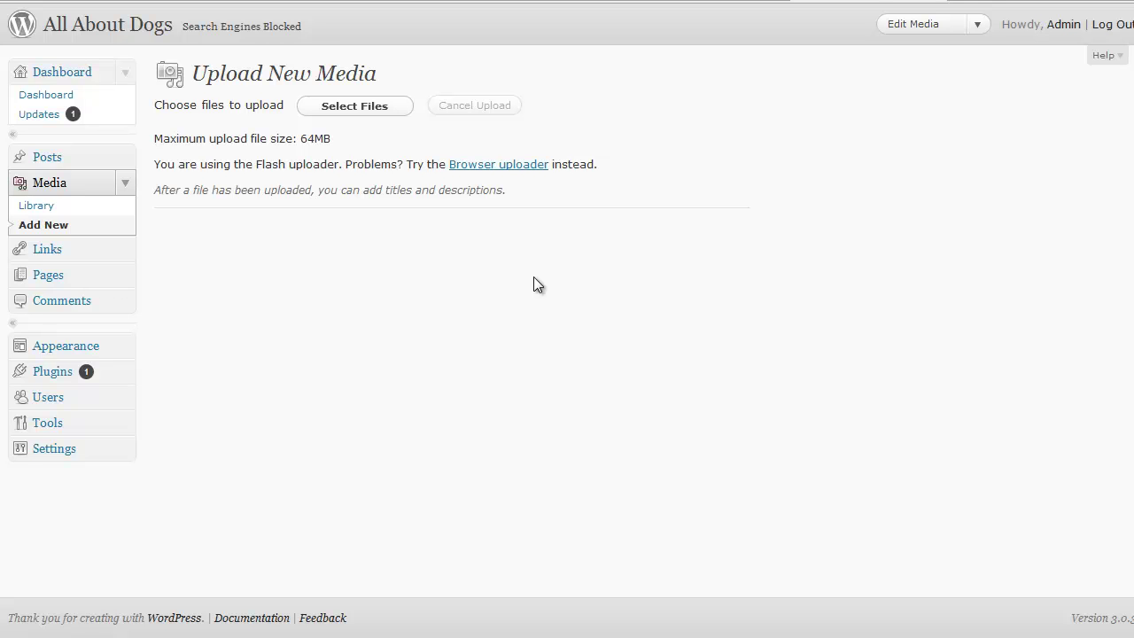
key("alt+Left")
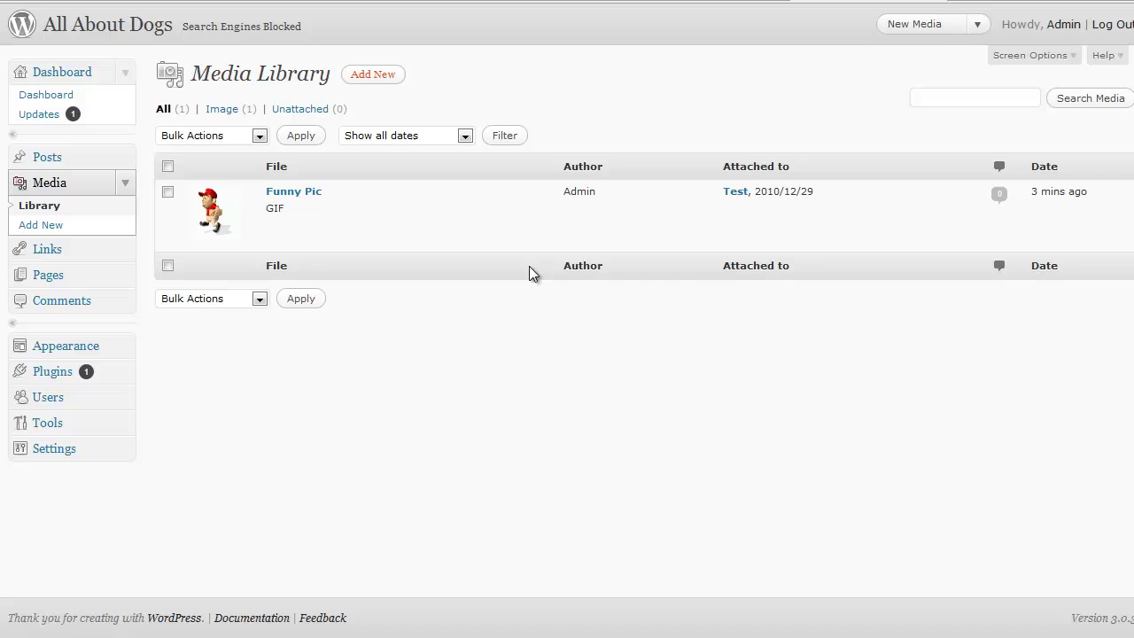
left_click(130, 180)
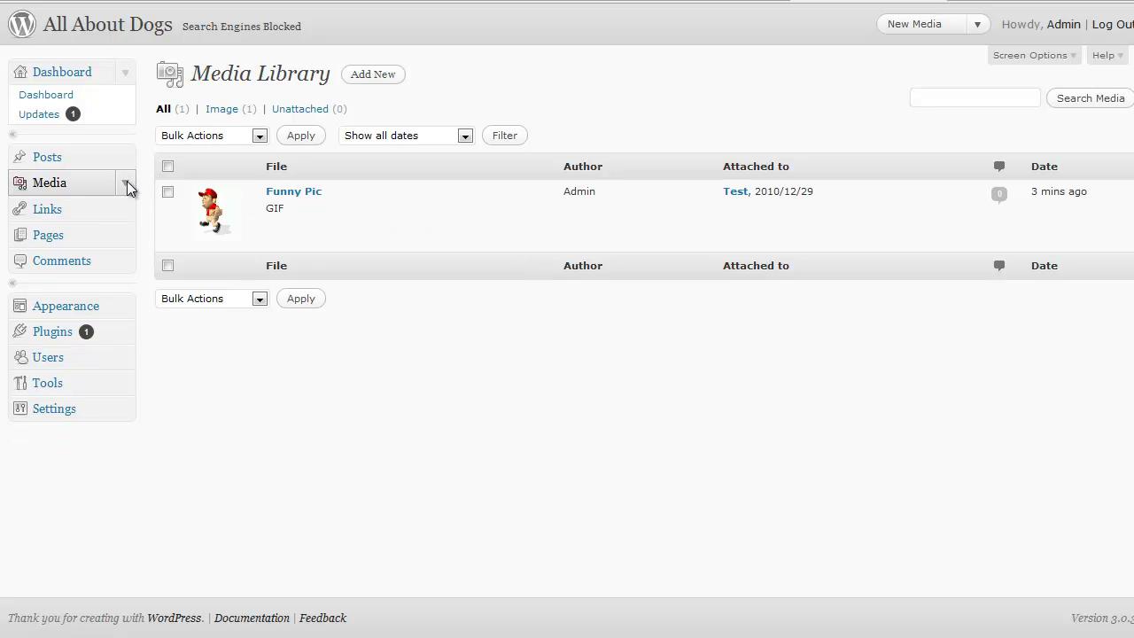
left_click(127, 182)
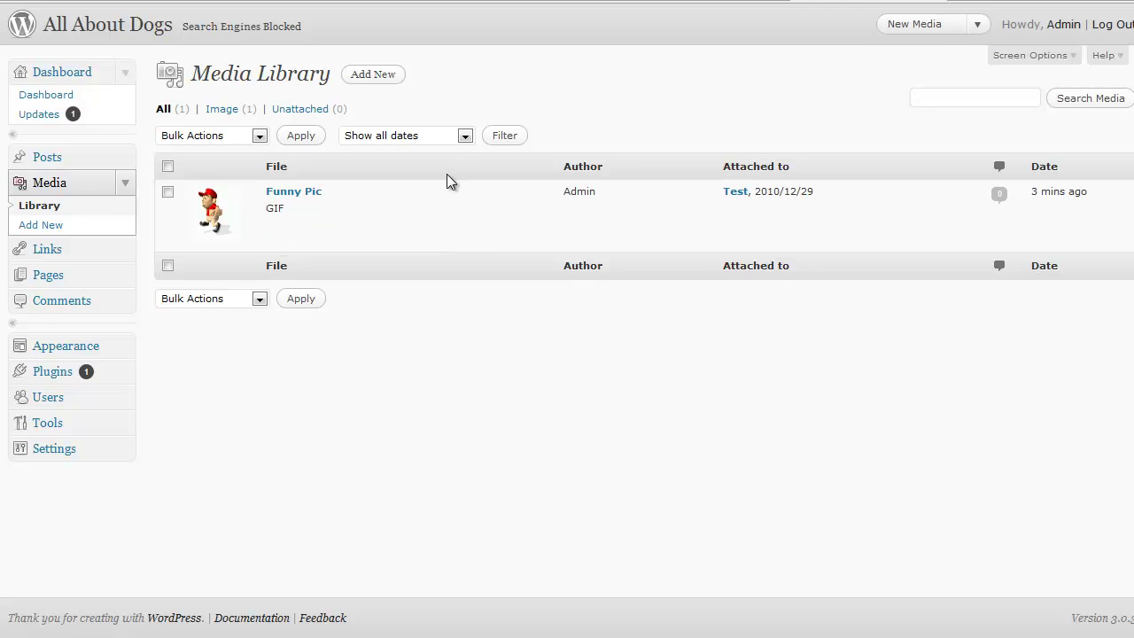
mouse_move(395, 244)
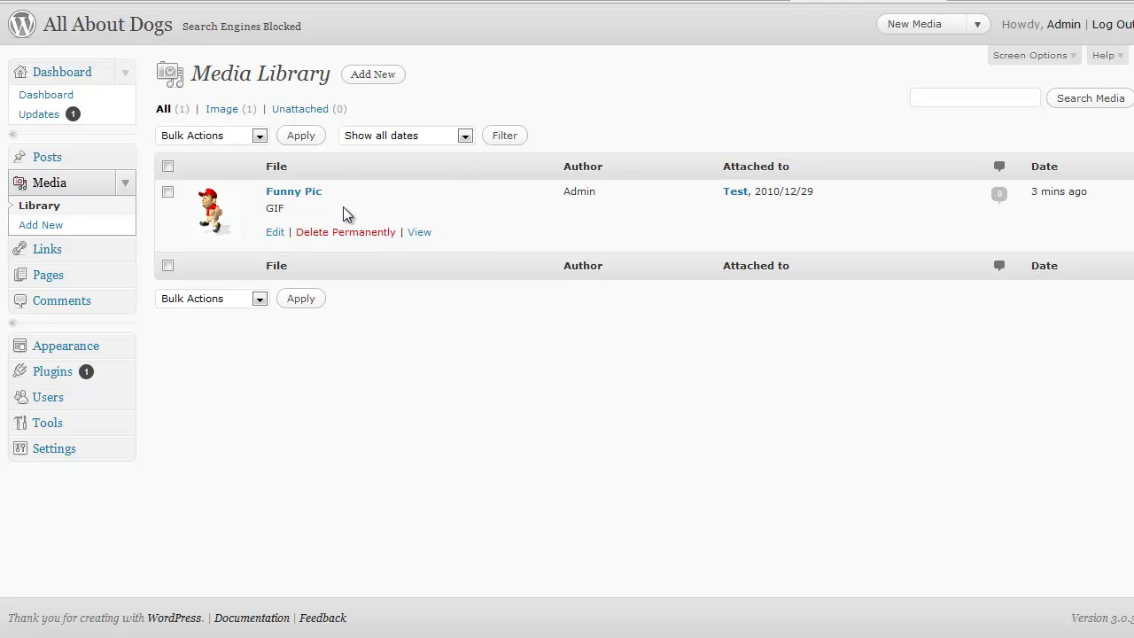